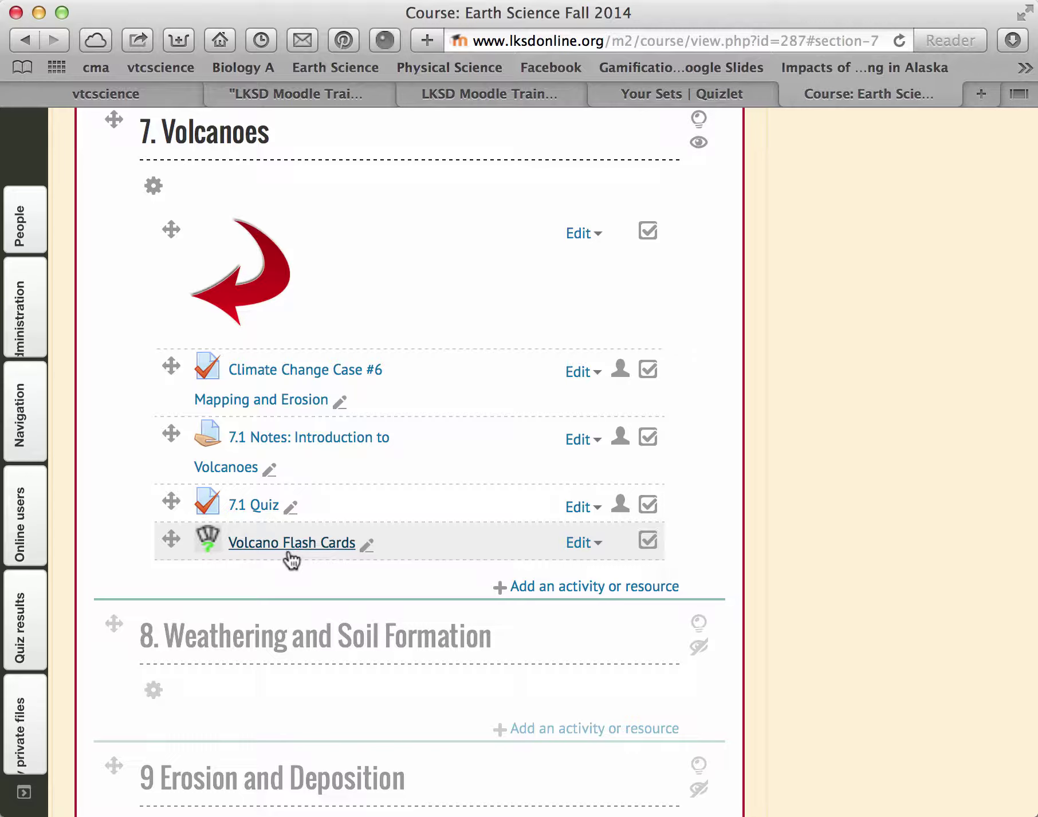
Step: Switch from the Moodle Earth Science course to the 'Your Sets | Quizlet' browser tab
{"action": "left_click", "coordinate": [691, 103]}
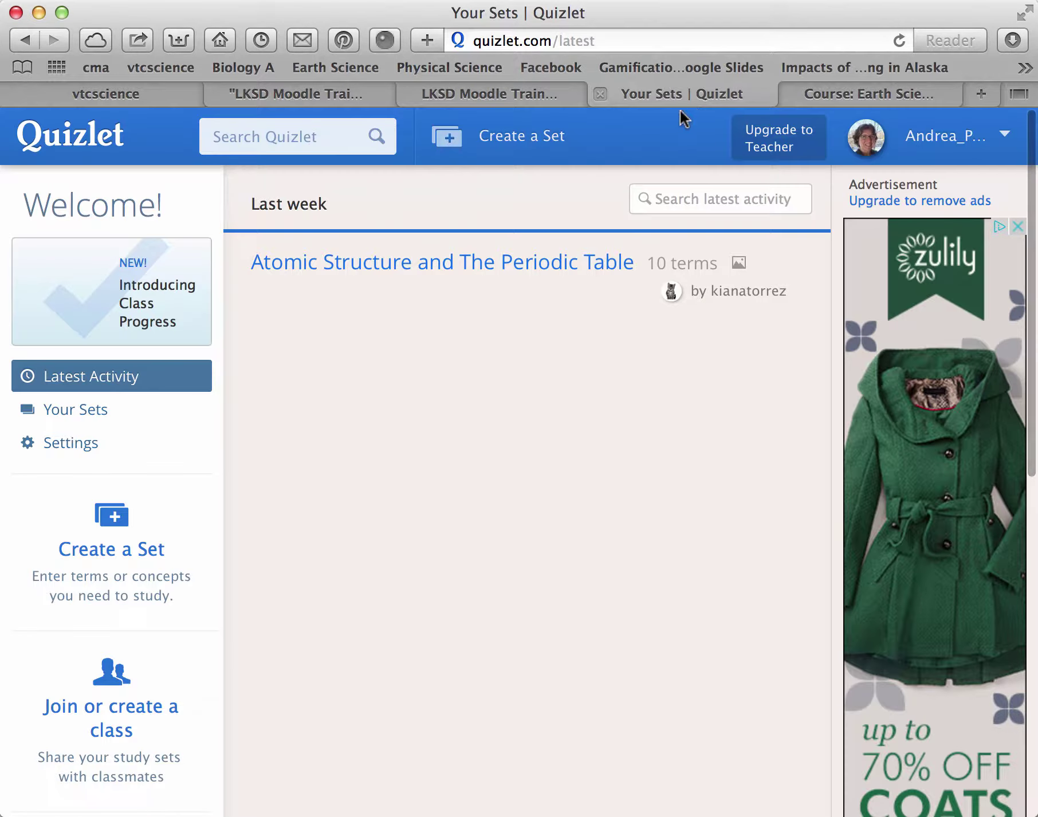
Step: Search Quizlet for 'volcanoes' and browse the matching flashcard sets
{"action": "left_click", "coordinate": [322, 151]}
{"action": "type", "text": "volc"}
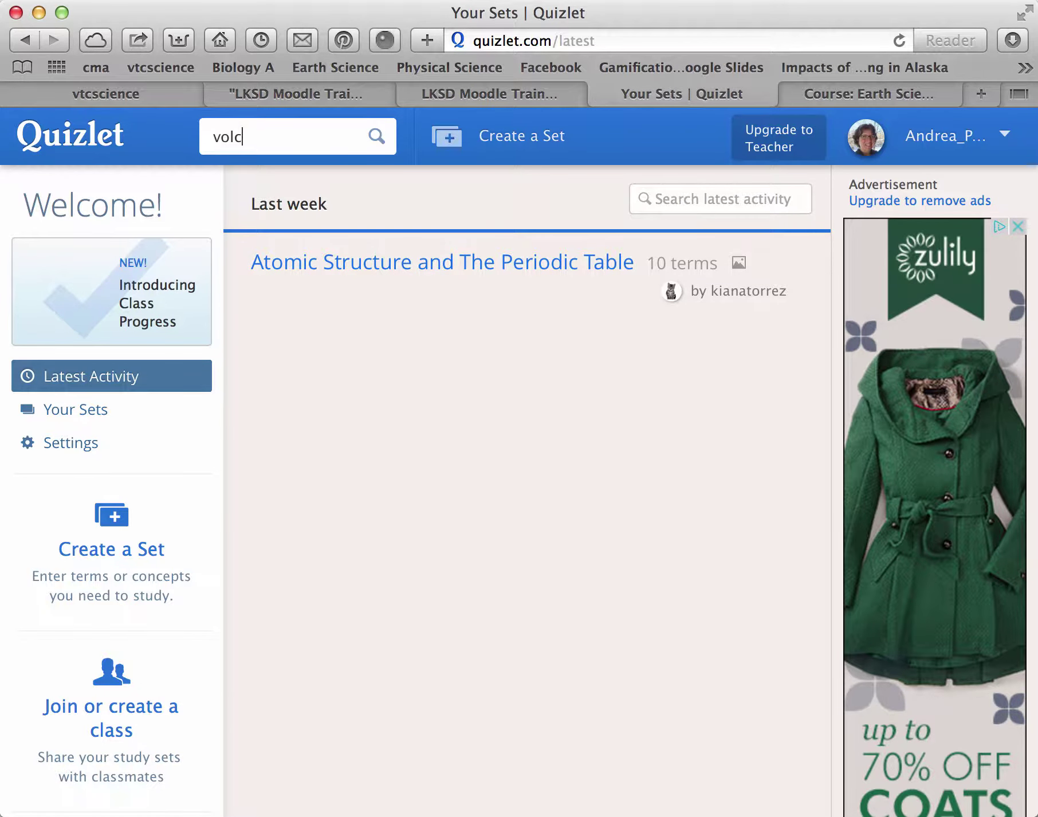
{"action": "type", "text": "anoes"}
{"action": "key", "text": "Return"}
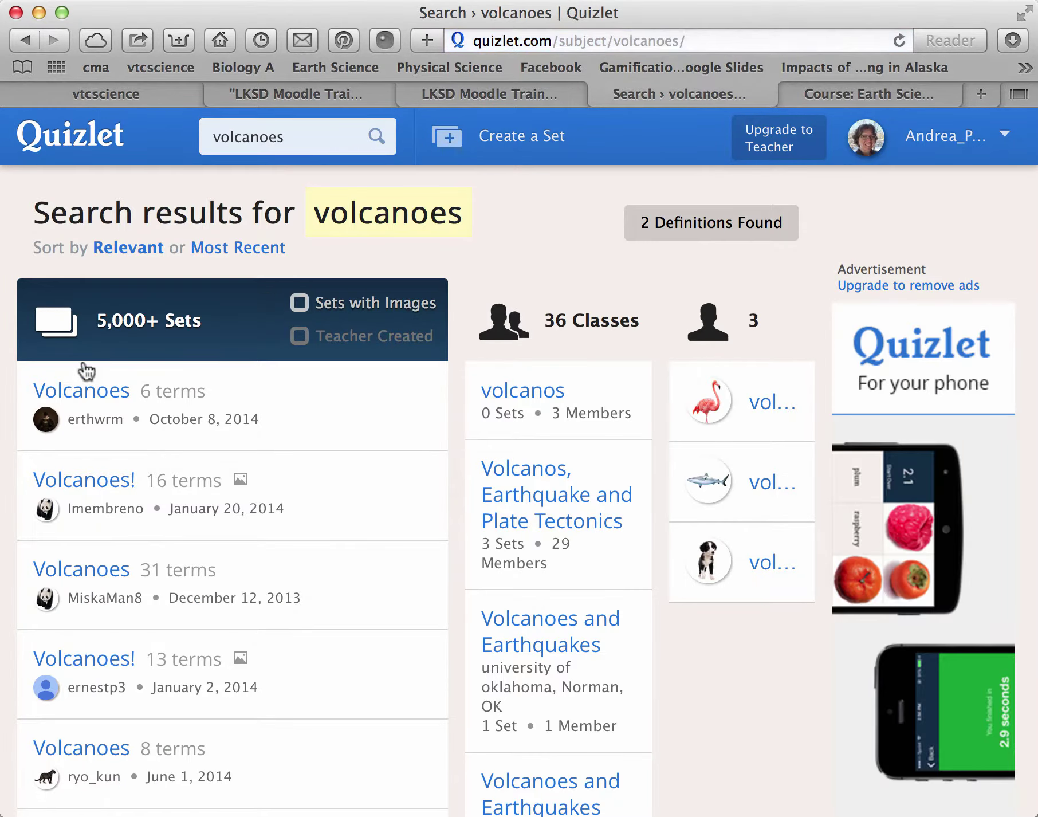
{"action": "scroll", "coordinate": [170, 551], "scroll_direction": "down", "scroll_amount": 6}
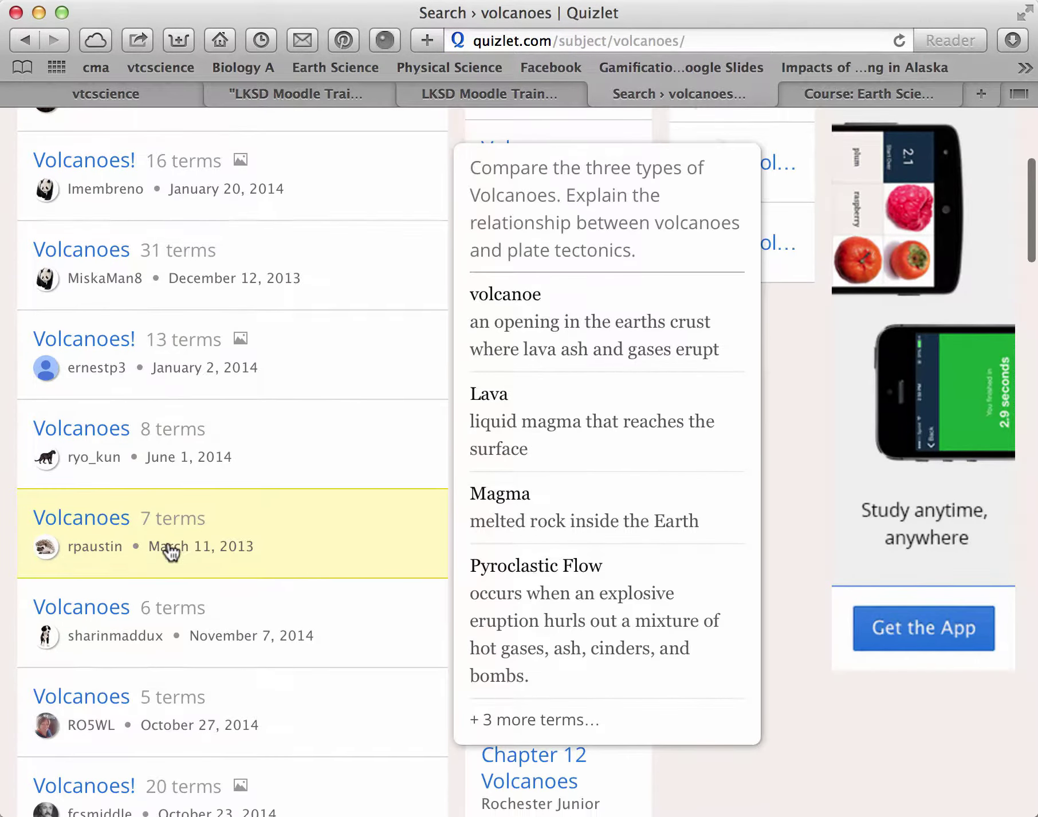
{"action": "scroll", "coordinate": [170, 551], "scroll_direction": "down", "scroll_amount": 2}
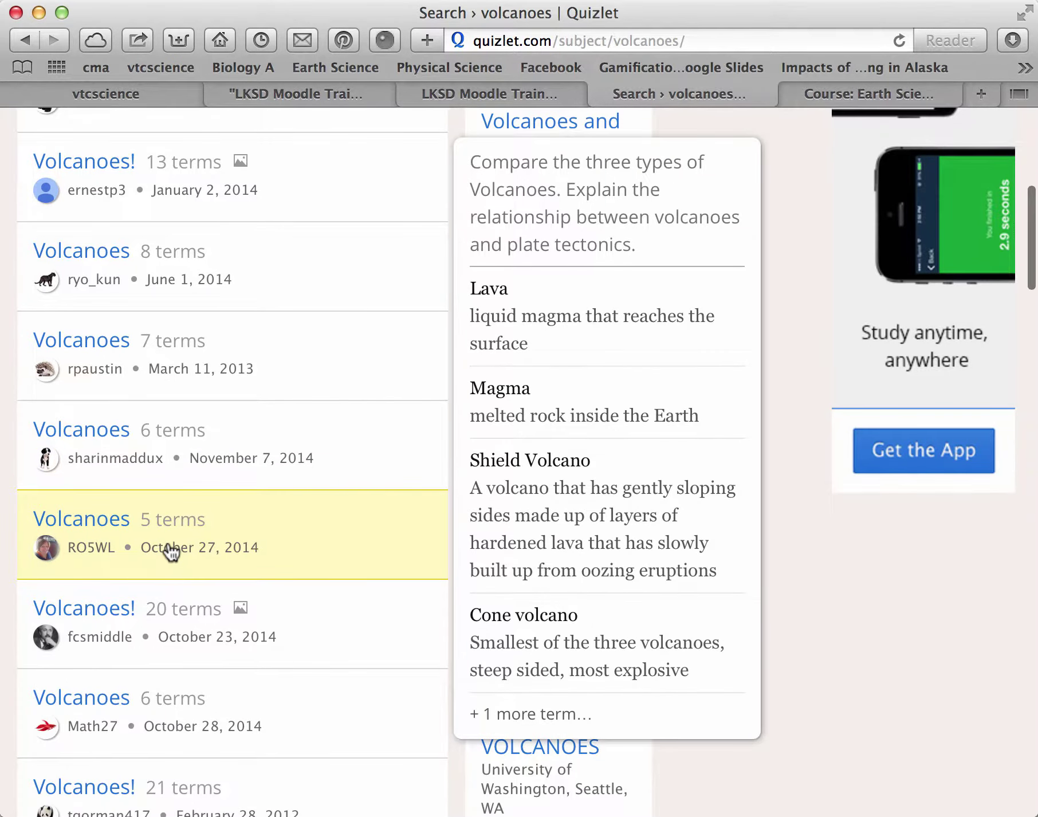
{"action": "scroll", "coordinate": [170, 551], "scroll_direction": "up", "scroll_amount": 3}
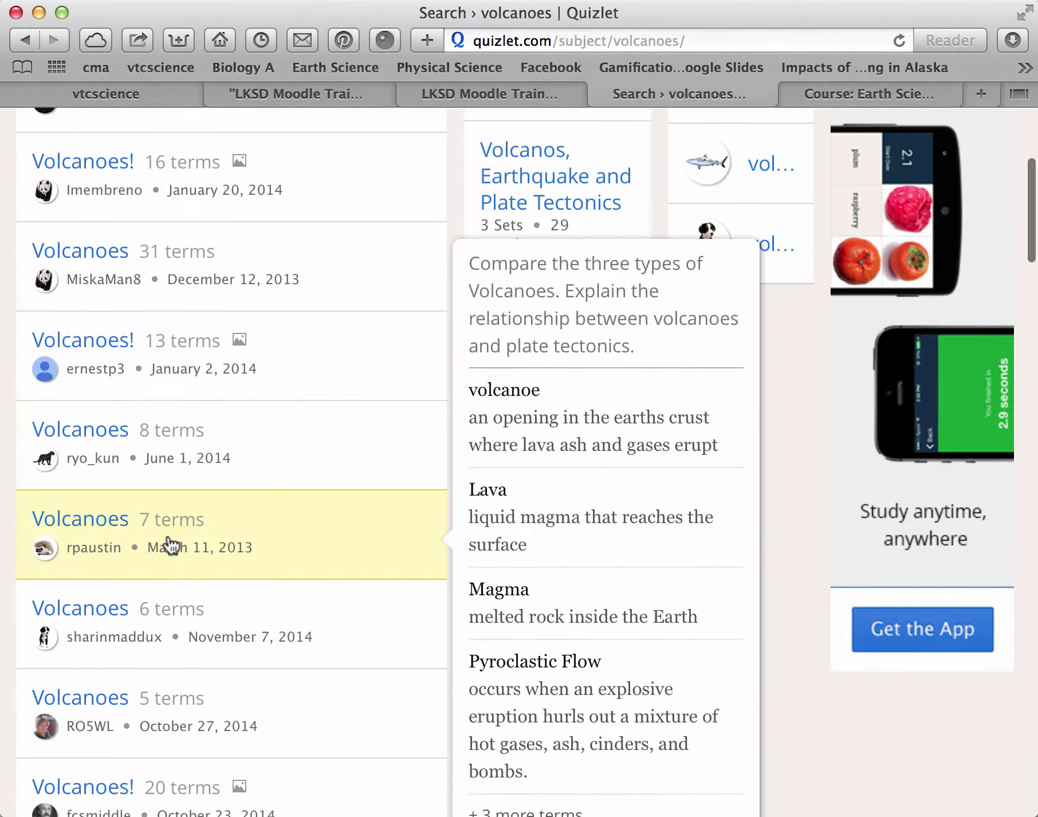
Step: Open the 31-term Volcanoes set, look over its terms, and show its More tools
{"action": "left_click", "coordinate": [101, 260]}
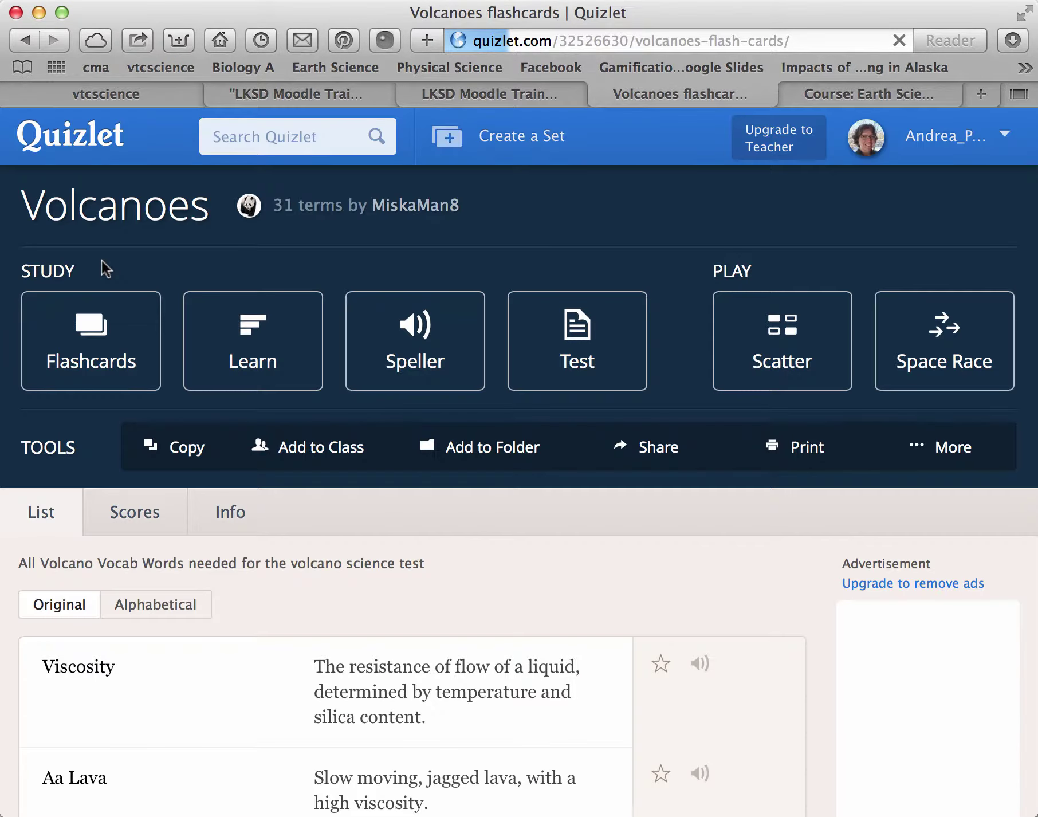
{"action": "scroll", "coordinate": [102, 260], "scroll_direction": "down", "scroll_amount": 6}
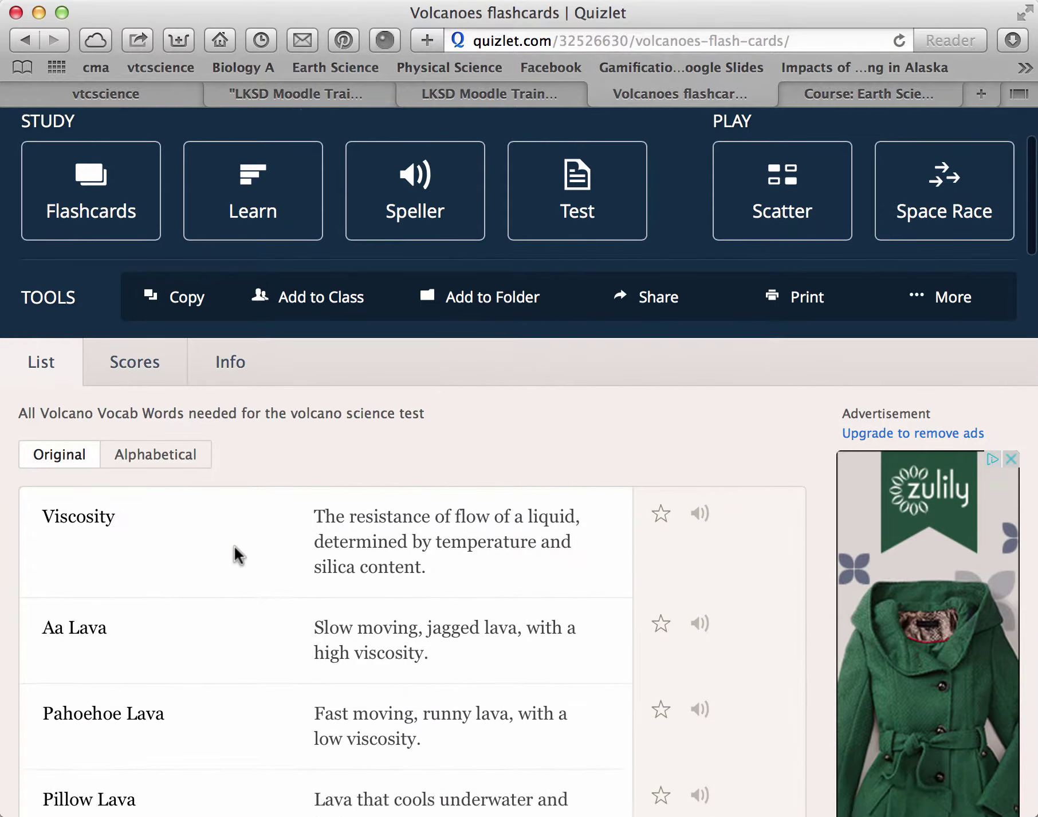
{"action": "scroll", "coordinate": [234, 546], "scroll_direction": "down", "scroll_amount": 10}
{"action": "scroll", "coordinate": [234, 547], "scroll_direction": "up", "scroll_amount": 15}
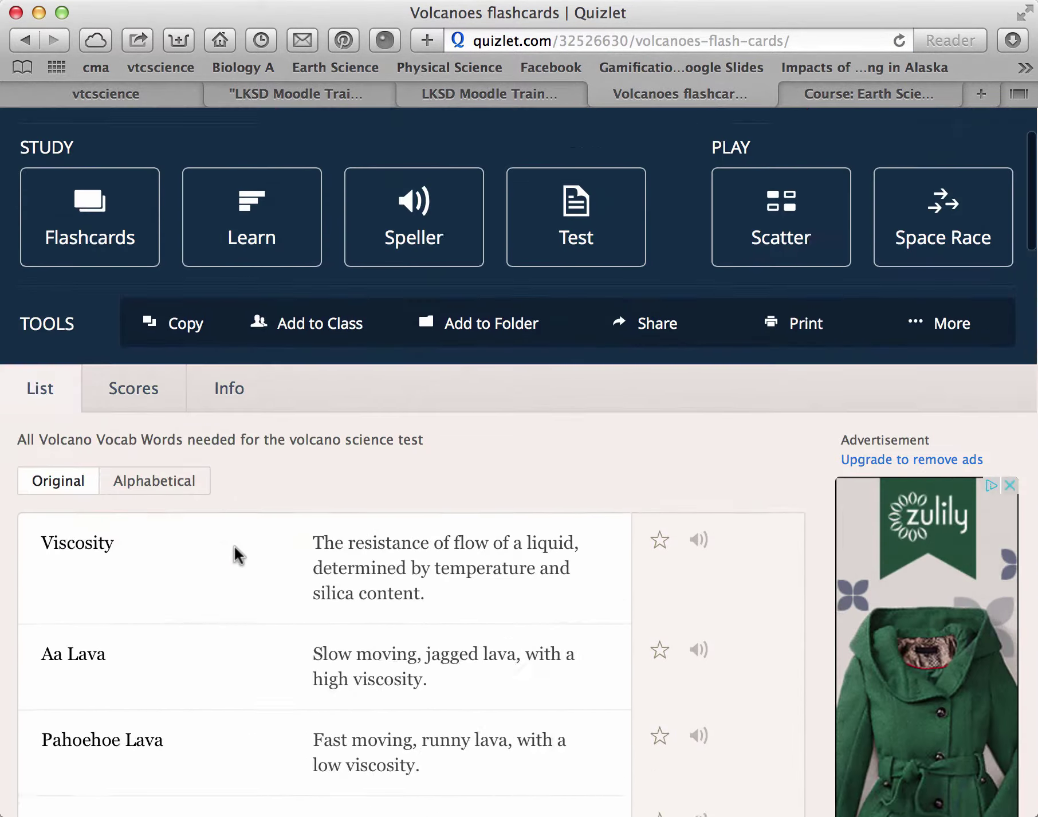
{"action": "scroll", "coordinate": [235, 546], "scroll_direction": "down", "scroll_amount": 3}
{"action": "scroll", "coordinate": [235, 547], "scroll_direction": "up", "scroll_amount": 3}
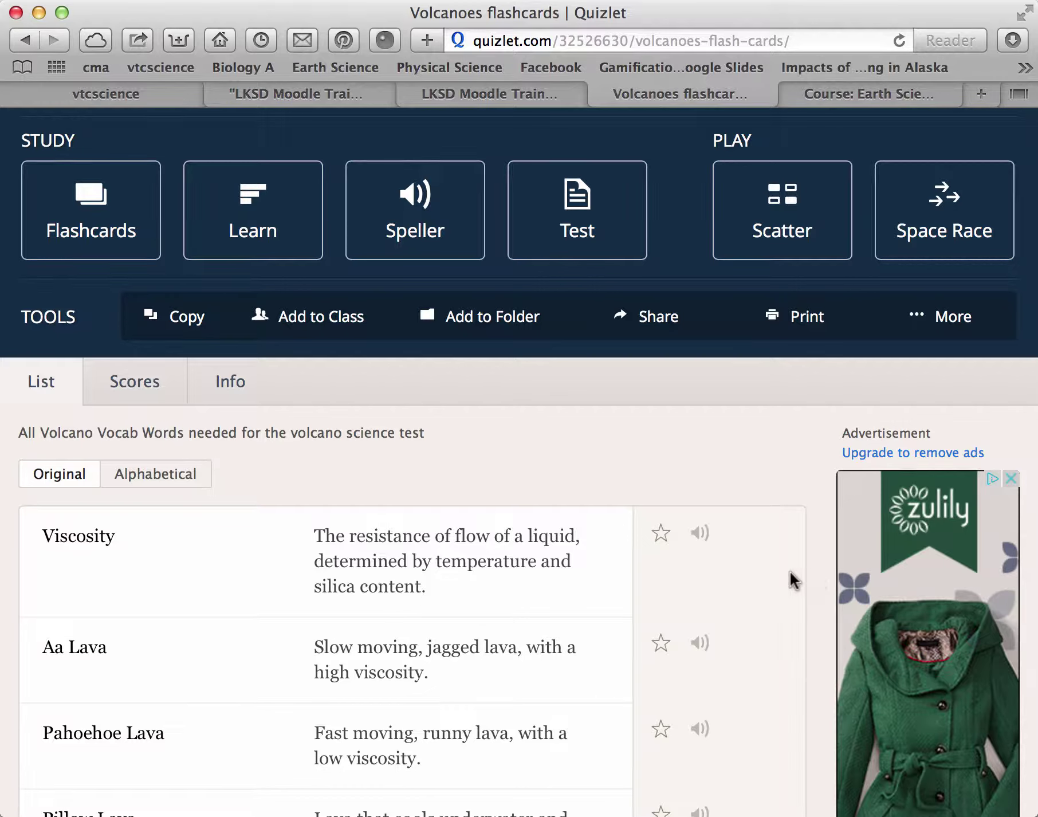
{"action": "left_click", "coordinate": [956, 324]}
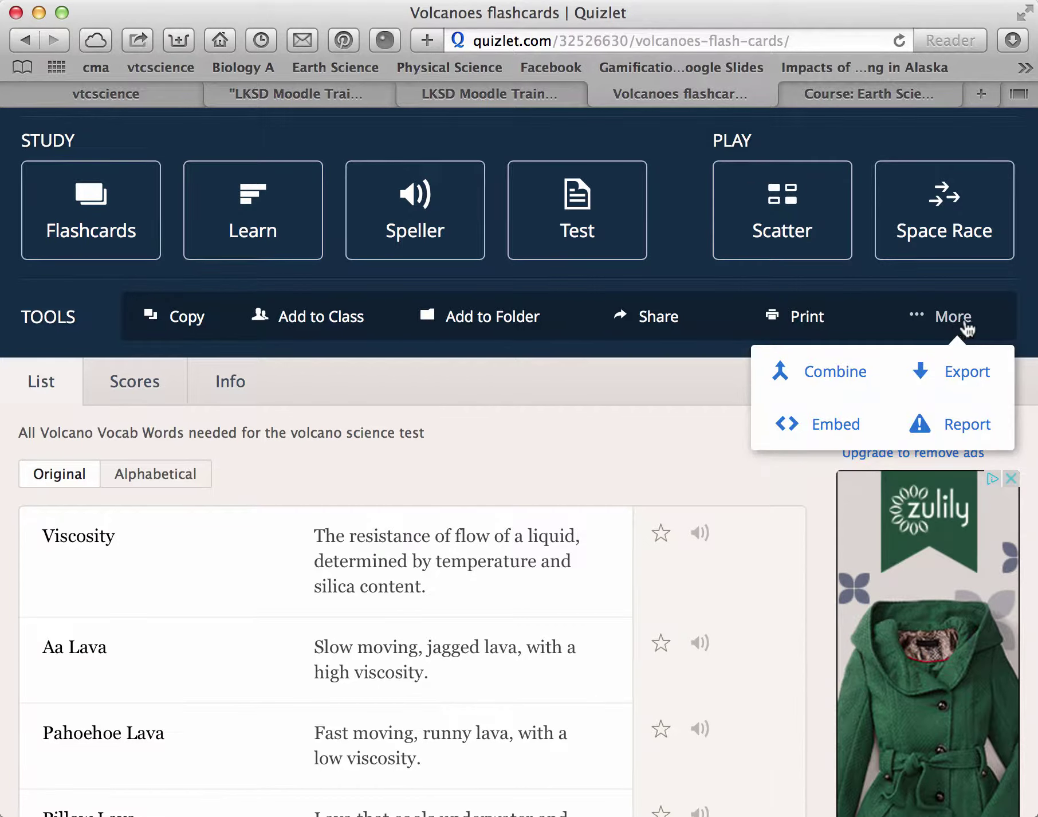
Step: Export the Volcanoes set with a comma delimiter, select all the text, and return to Moodle
{"action": "left_click", "coordinate": [970, 377]}
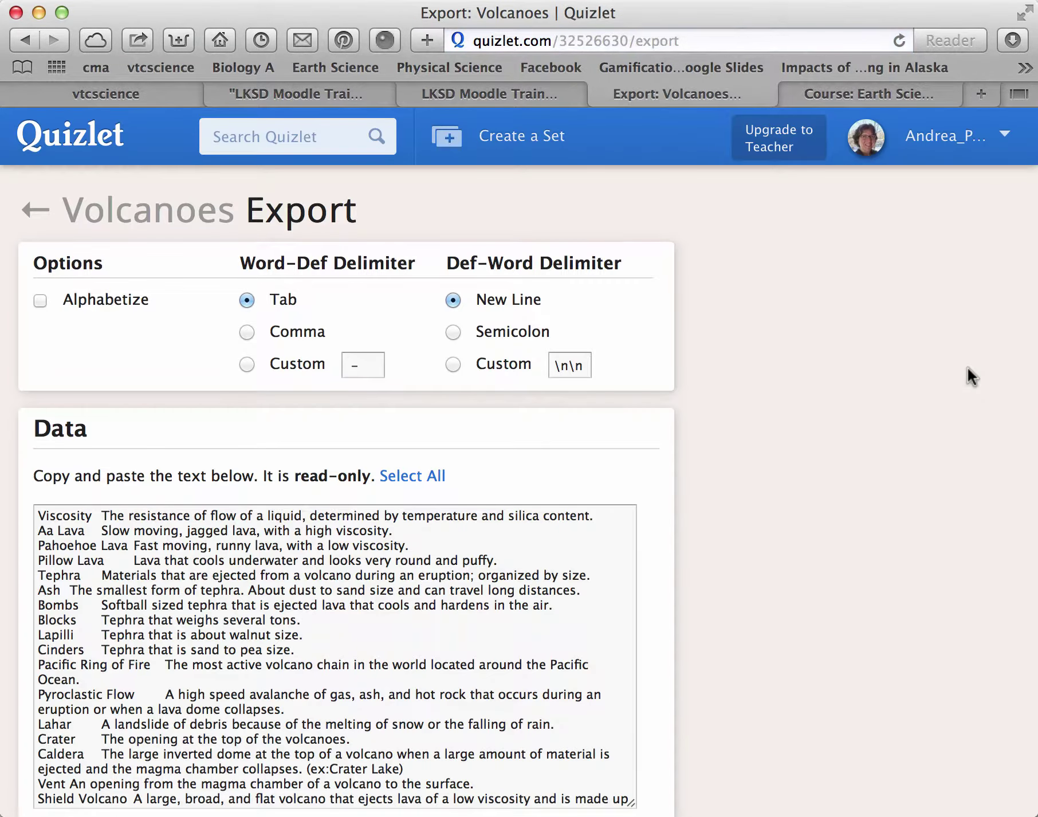
{"action": "left_click", "coordinate": [247, 332]}
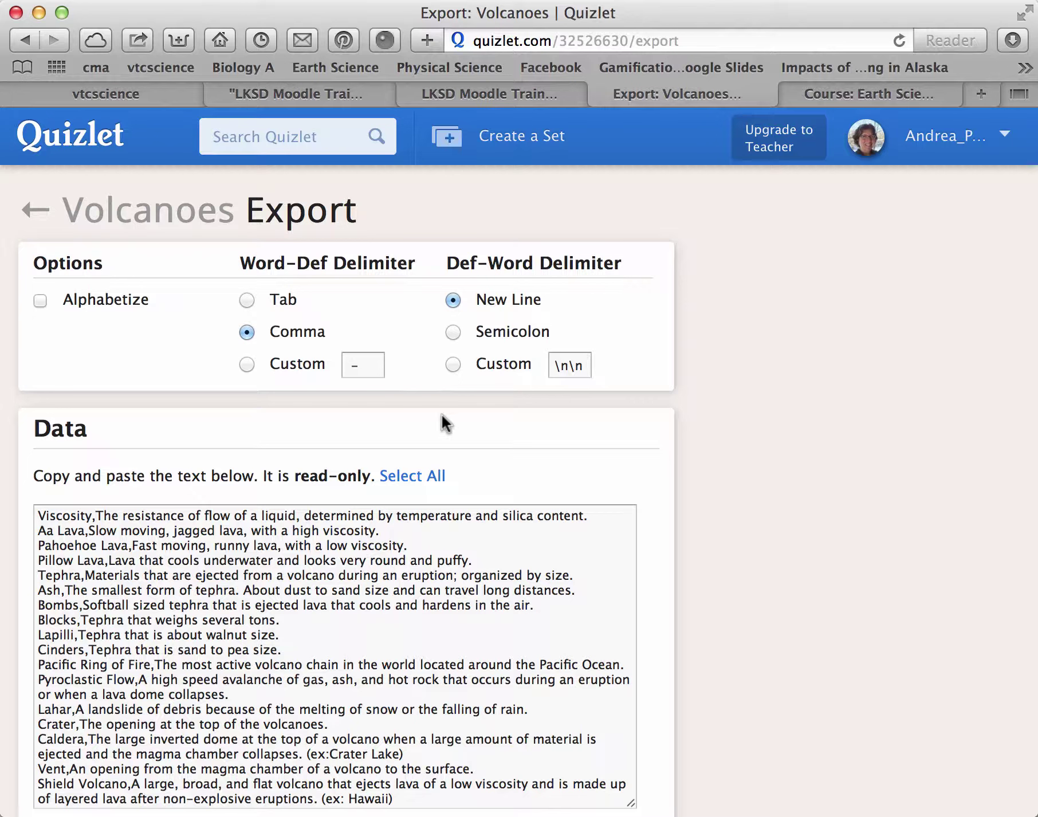
{"action": "left_click", "coordinate": [414, 476]}
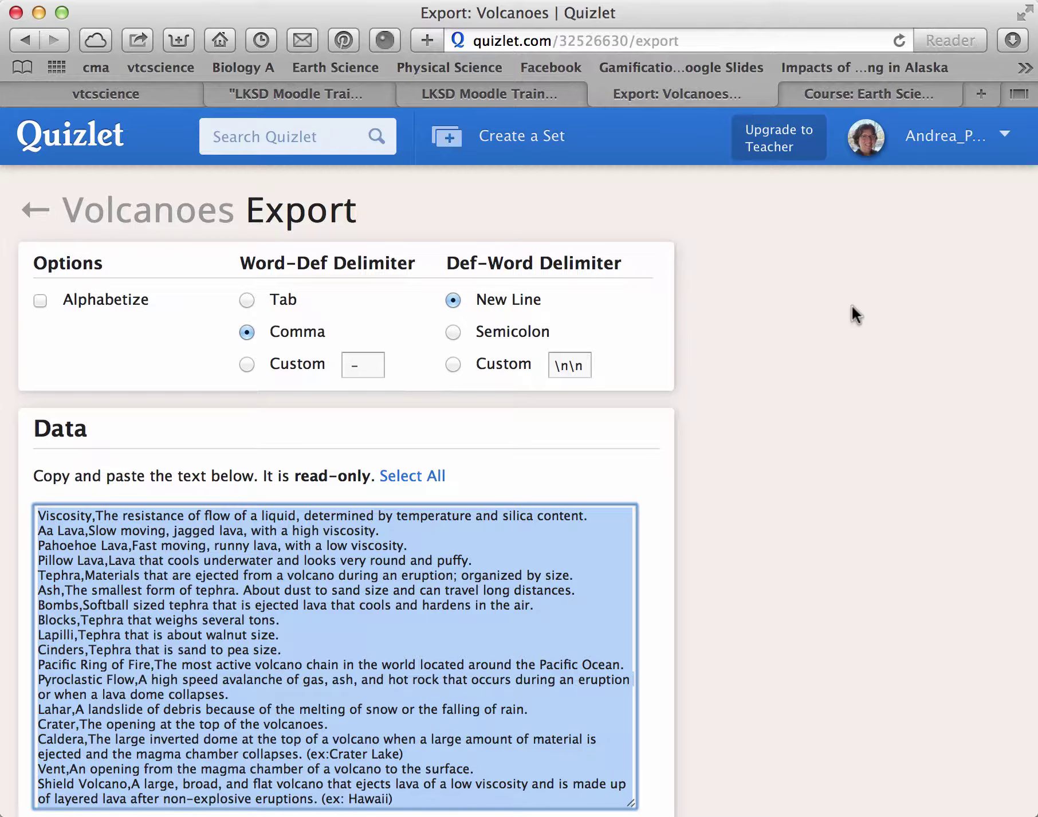
{"action": "left_click", "coordinate": [840, 98]}
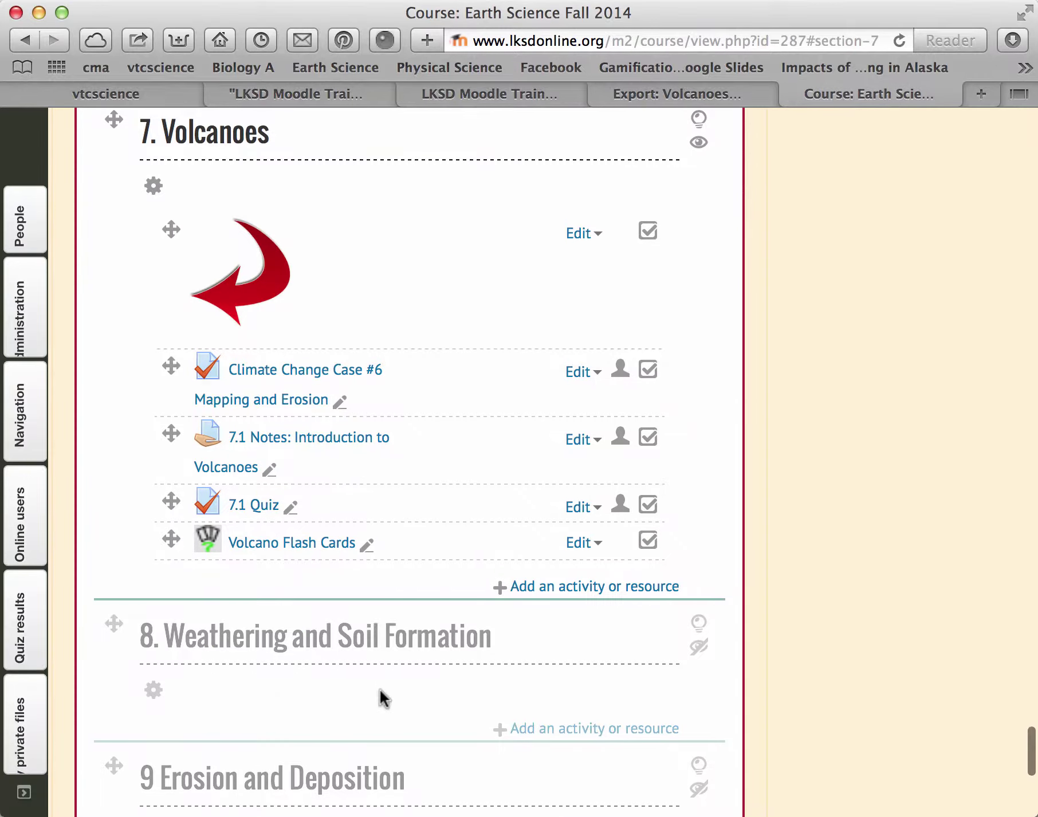
Step: Add a new Flash Card Set activity to the 7. Volcanoes section
{"action": "scroll", "coordinate": [620, 596], "scroll_direction": "down", "scroll_amount": 1}
{"action": "left_click", "coordinate": [620, 594]}
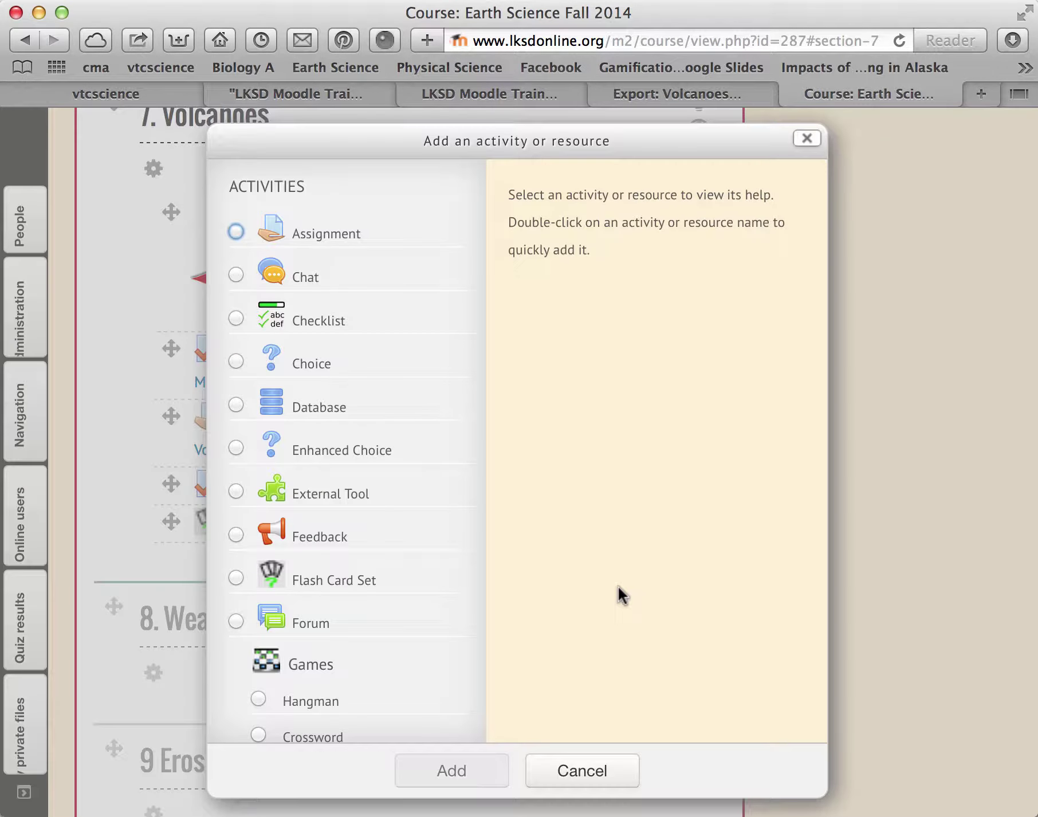
{"action": "scroll", "coordinate": [353, 539], "scroll_direction": "down", "scroll_amount": 2}
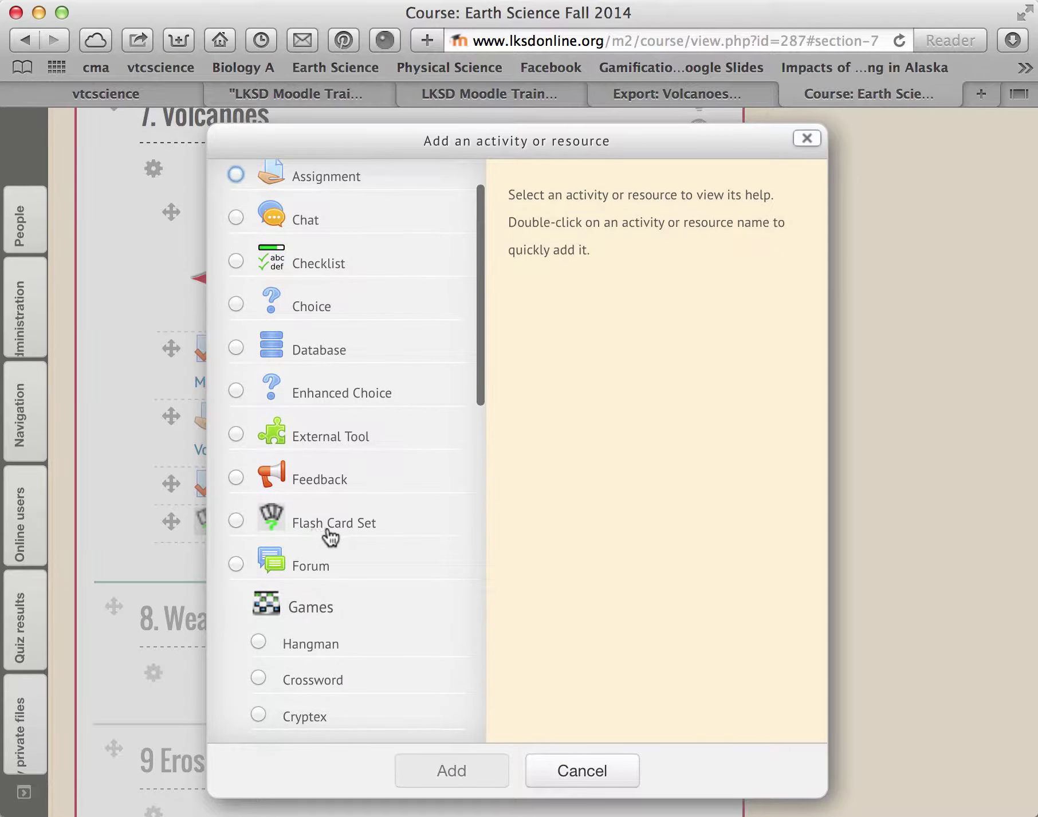
{"action": "left_click", "coordinate": [328, 535]}
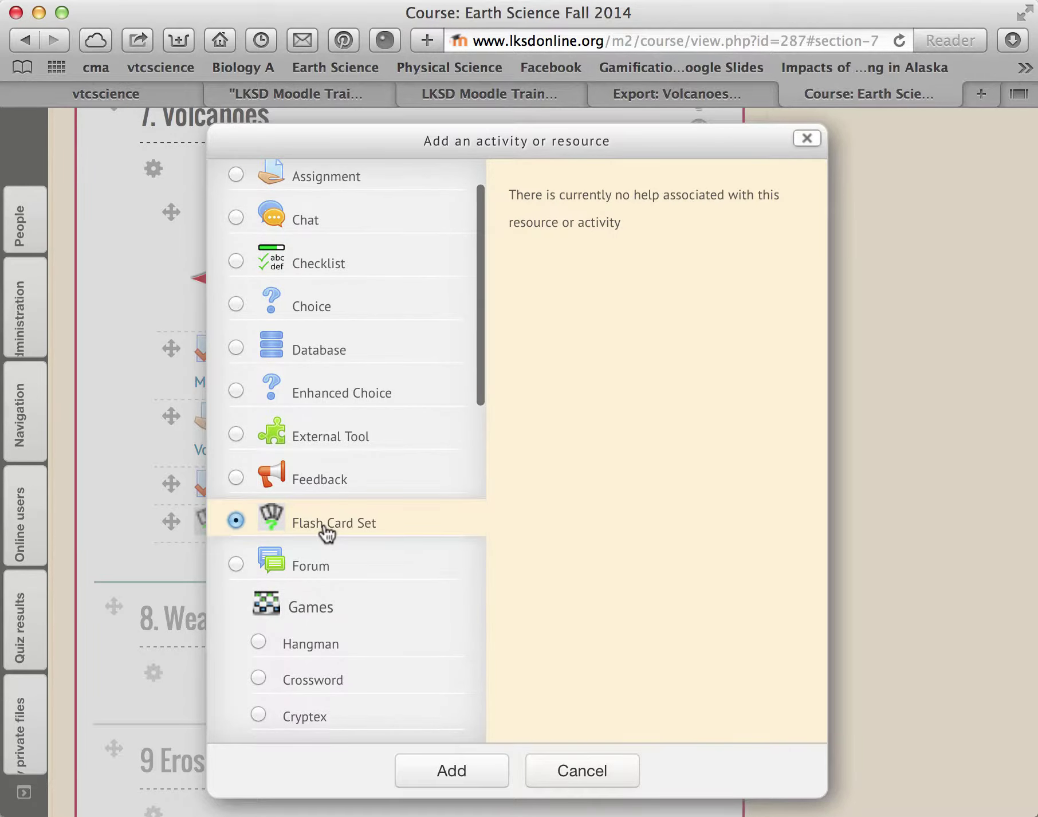
{"action": "left_click", "coordinate": [434, 762]}
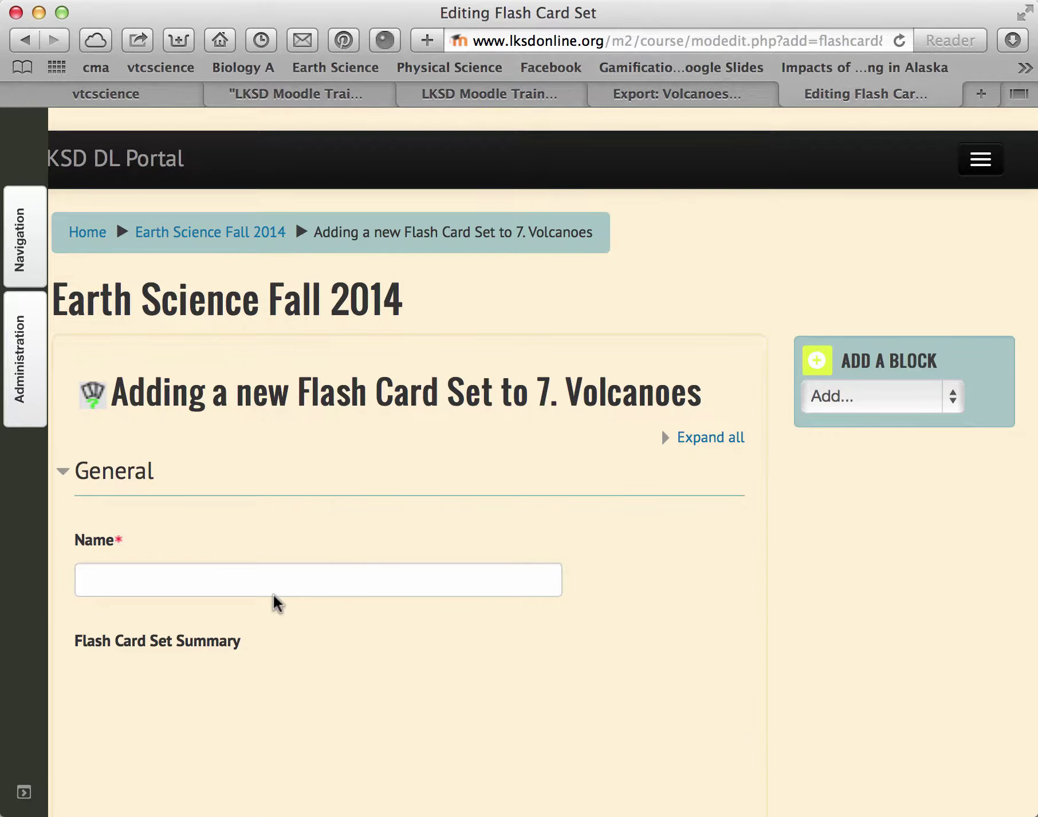
Step: Name the flash card set 'Demo 2' and save it with default settings
{"action": "left_click", "coordinate": [274, 580]}
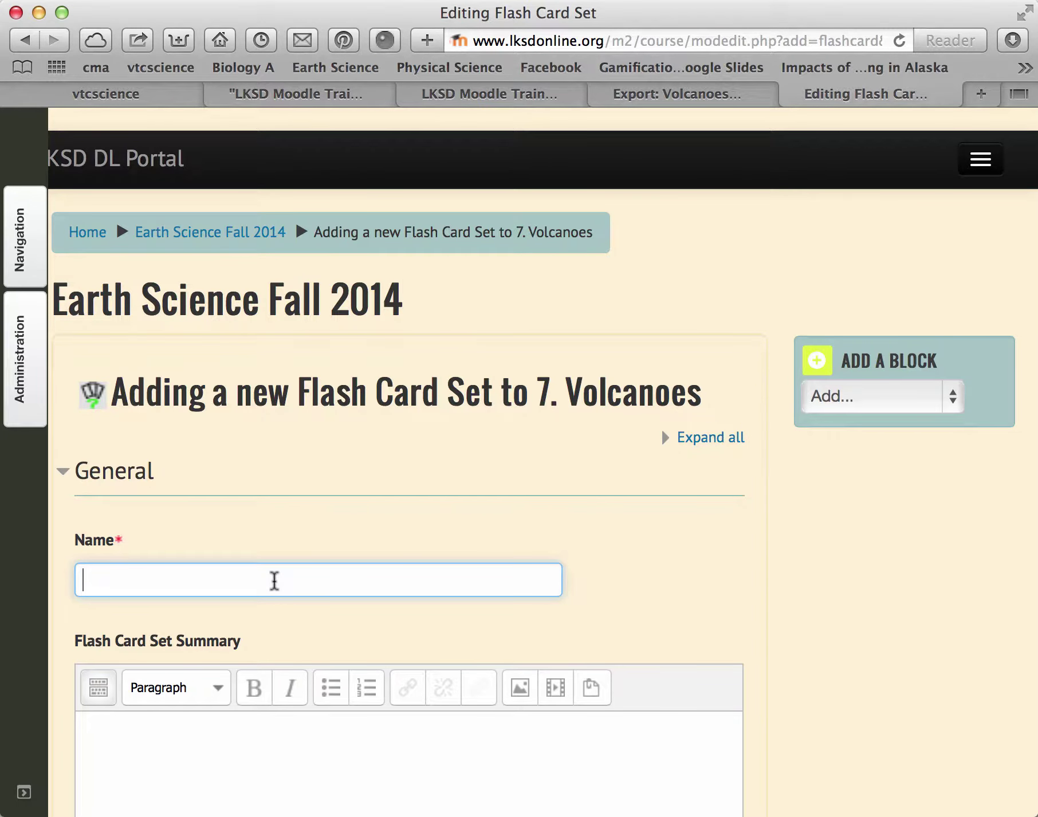
{"action": "type", "text": "Demo 2"}
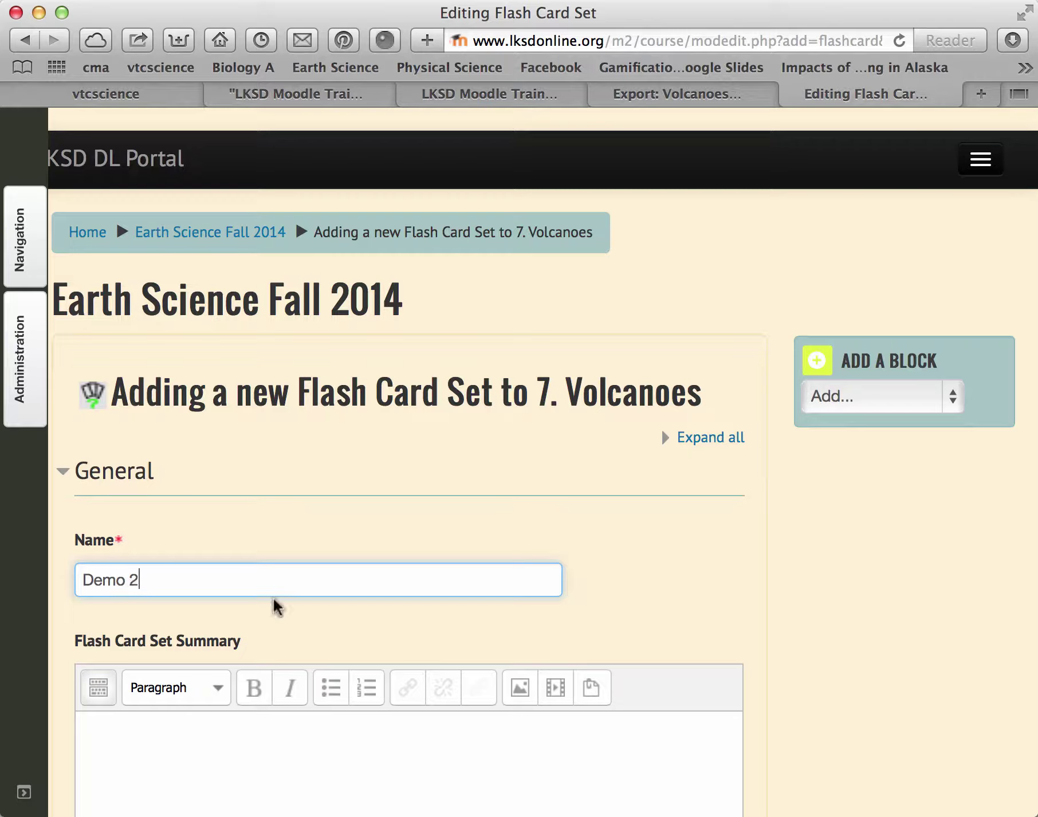
{"action": "scroll", "coordinate": [331, 750], "scroll_direction": "down", "scroll_amount": 5}
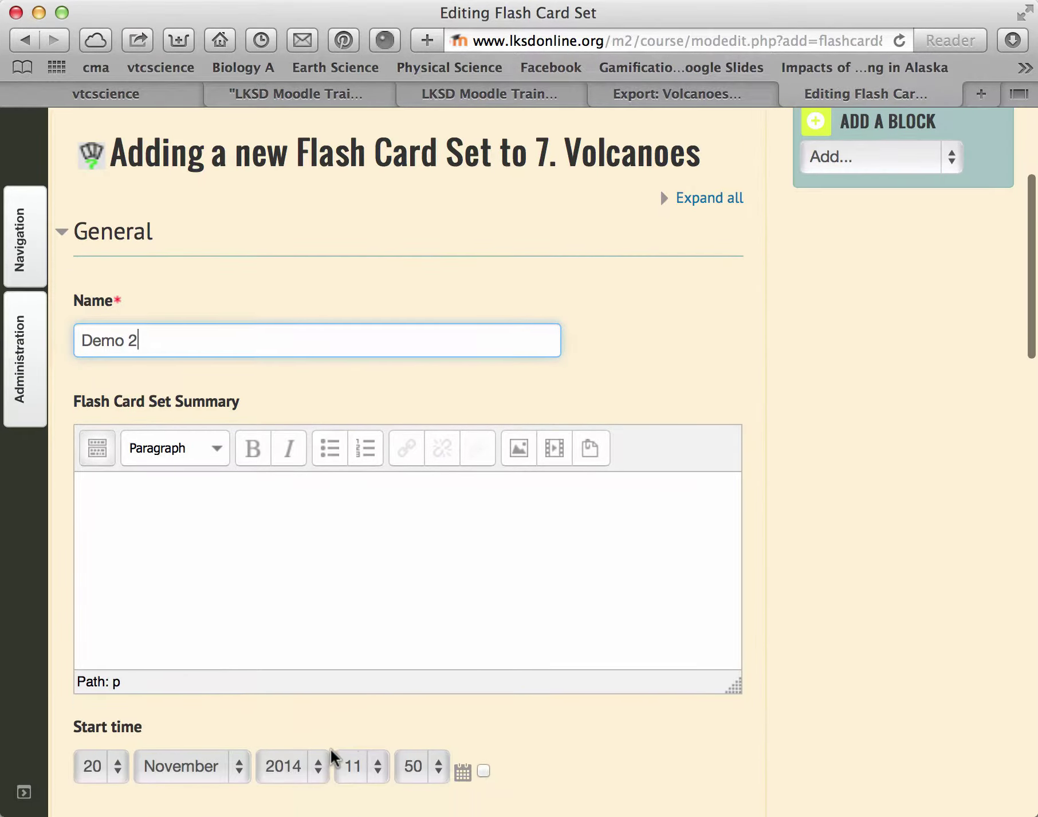
{"action": "scroll", "coordinate": [331, 750], "scroll_direction": "down", "scroll_amount": 8}
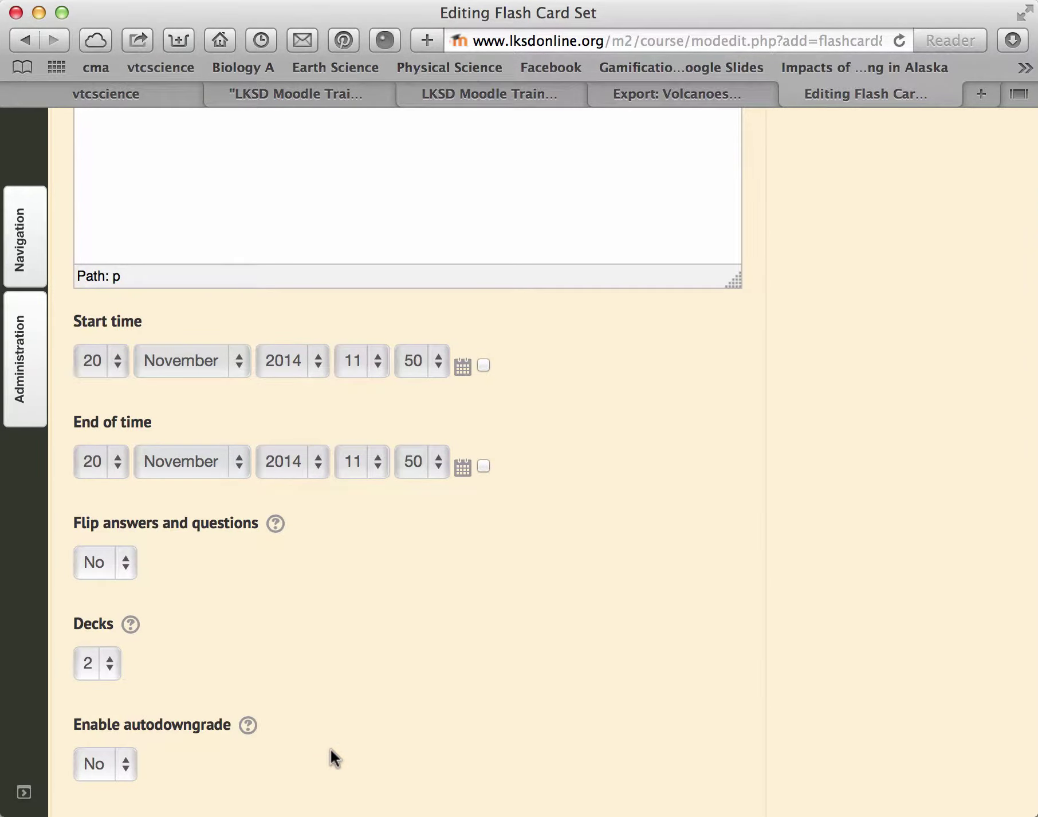
{"action": "scroll", "coordinate": [331, 750], "scroll_direction": "up", "scroll_amount": 1}
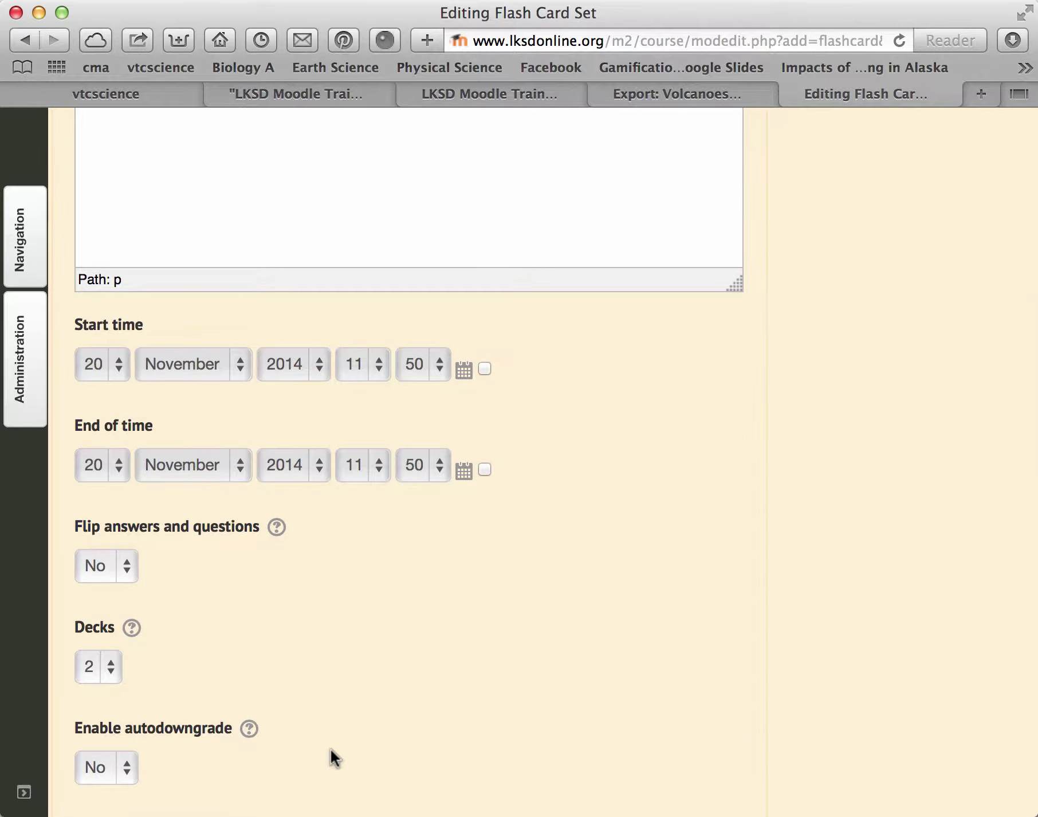
{"action": "scroll", "coordinate": [331, 750], "scroll_direction": "down", "scroll_amount": 3}
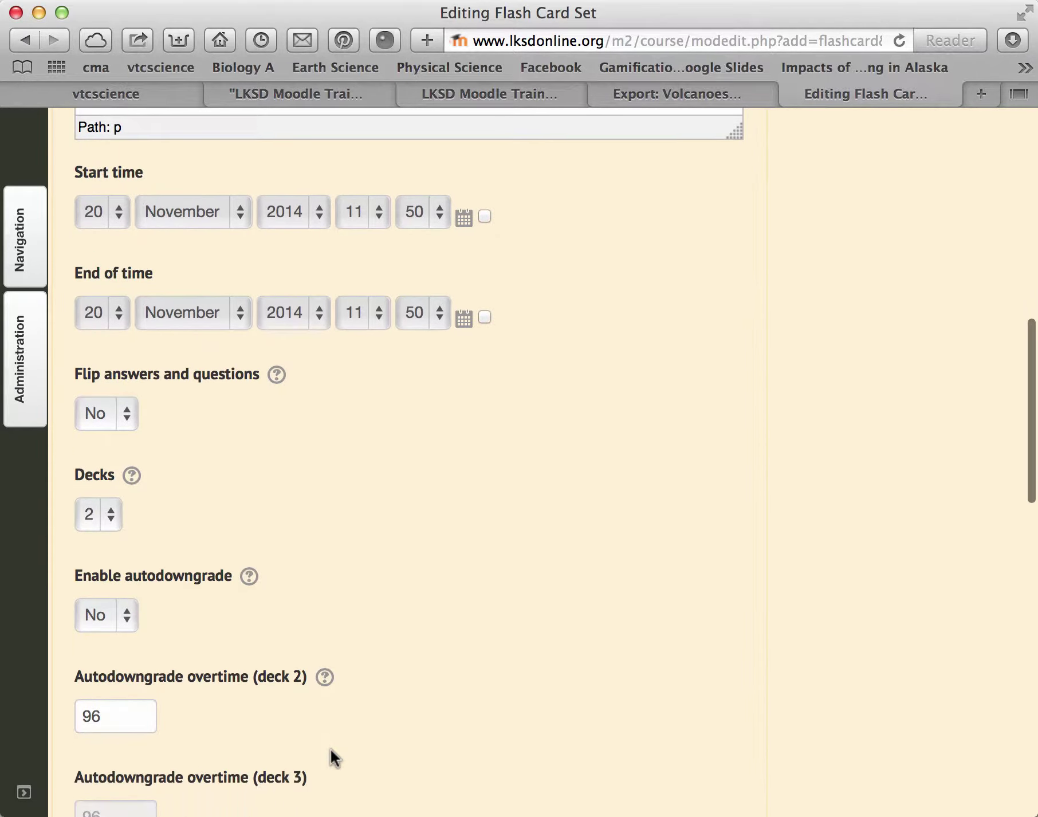
{"action": "scroll", "coordinate": [331, 750], "scroll_direction": "down", "scroll_amount": 10}
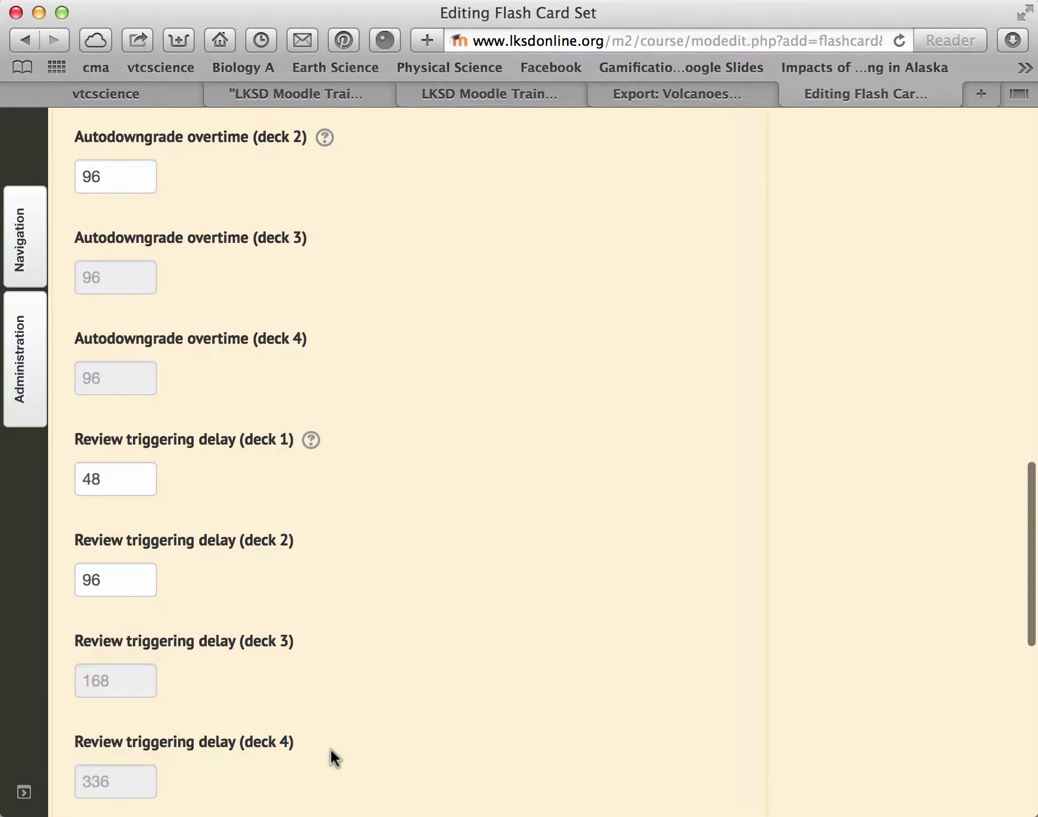
{"action": "scroll", "coordinate": [331, 749], "scroll_direction": "down", "scroll_amount": 5}
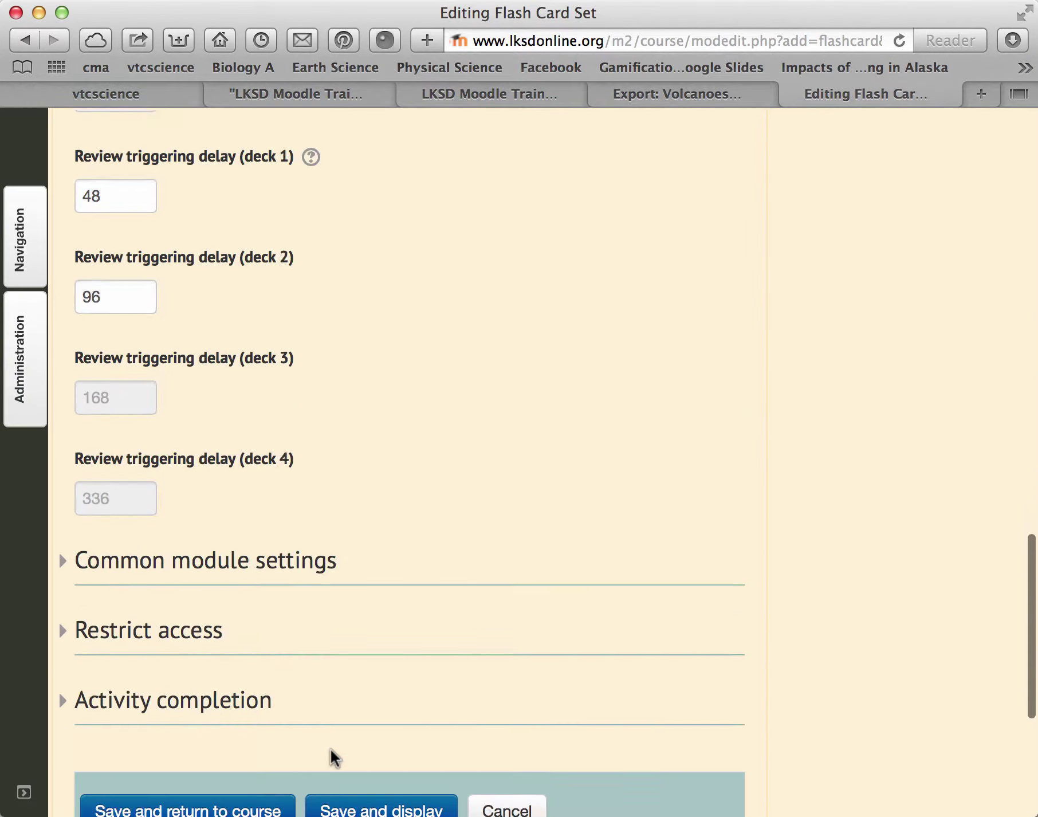
{"action": "scroll", "coordinate": [331, 750], "scroll_direction": "down", "scroll_amount": 5}
{"action": "left_click", "coordinate": [257, 568]}
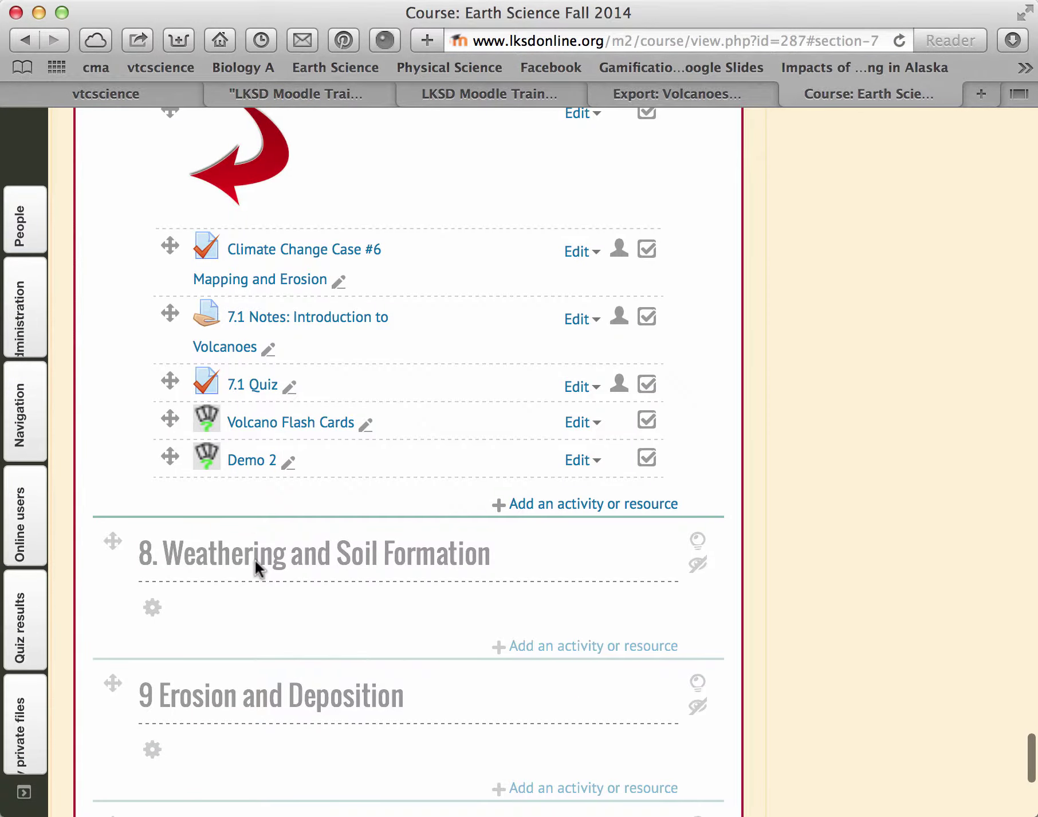
Step: Open the Demo 2 flash card set from the 7. Volcanoes section
{"action": "left_click", "coordinate": [244, 466]}
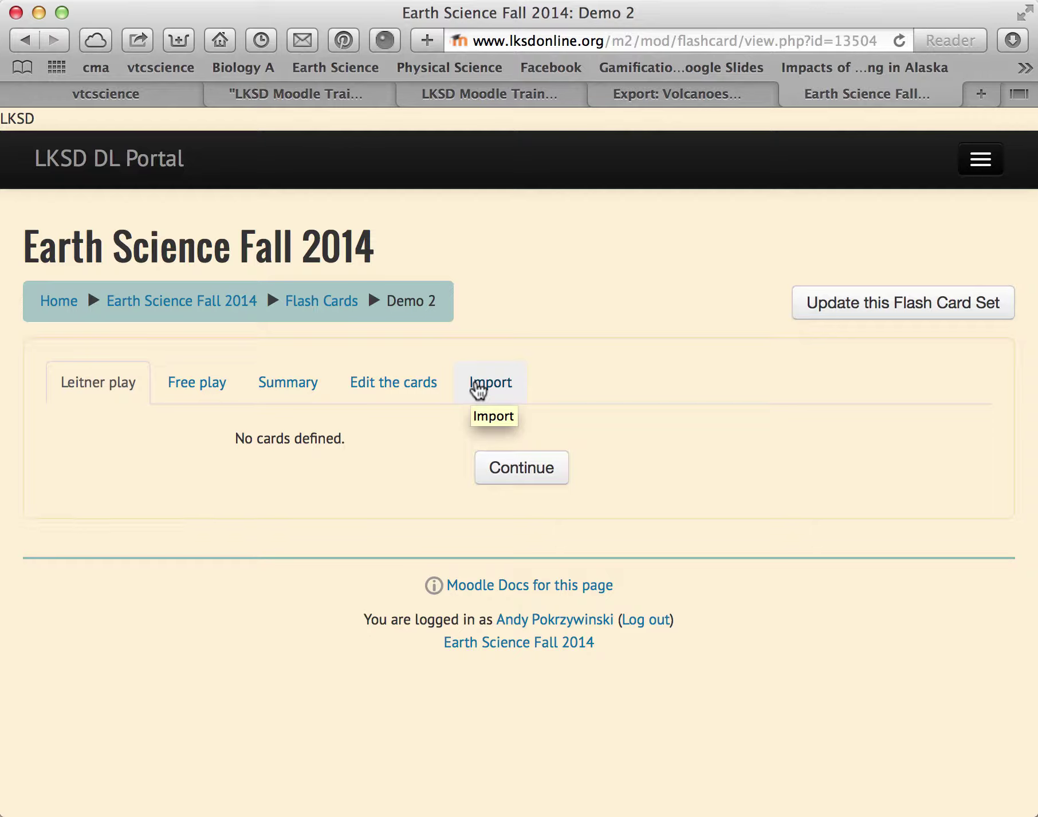
Step: Open Demo 2's import page and paste the Quizlet volcano card list into the import box
{"action": "left_click", "coordinate": [509, 383]}
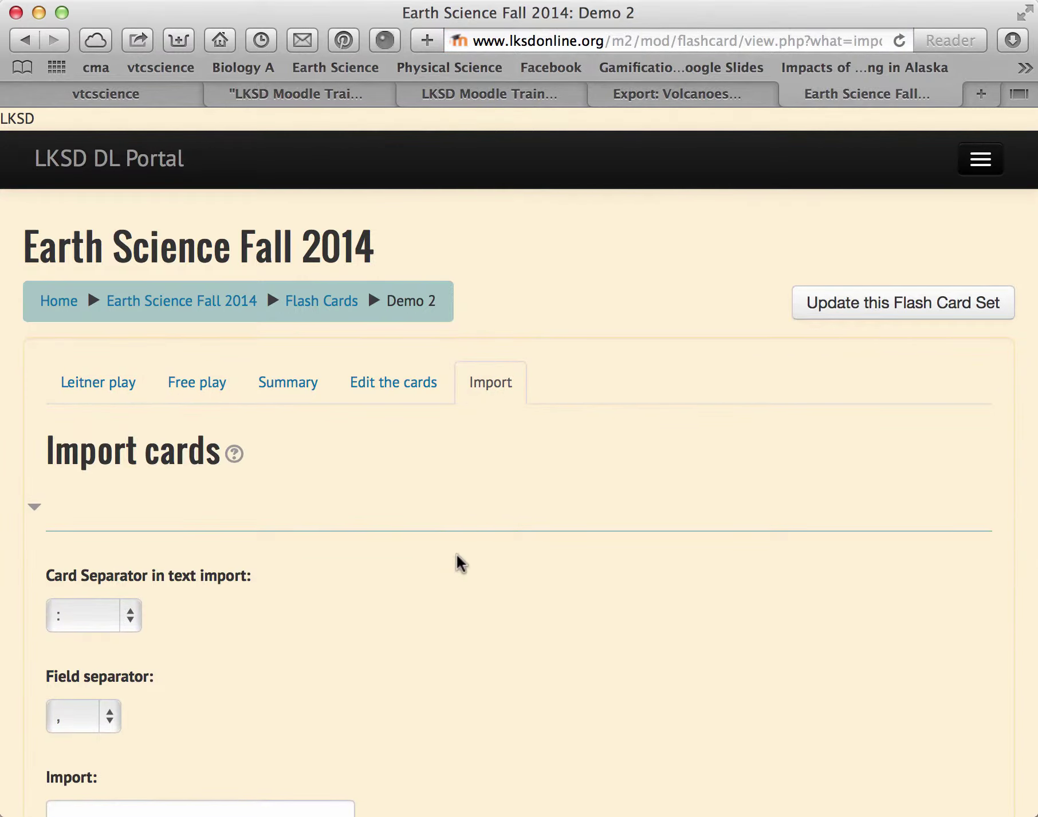
{"action": "scroll", "coordinate": [457, 555], "scroll_direction": "down", "scroll_amount": 5}
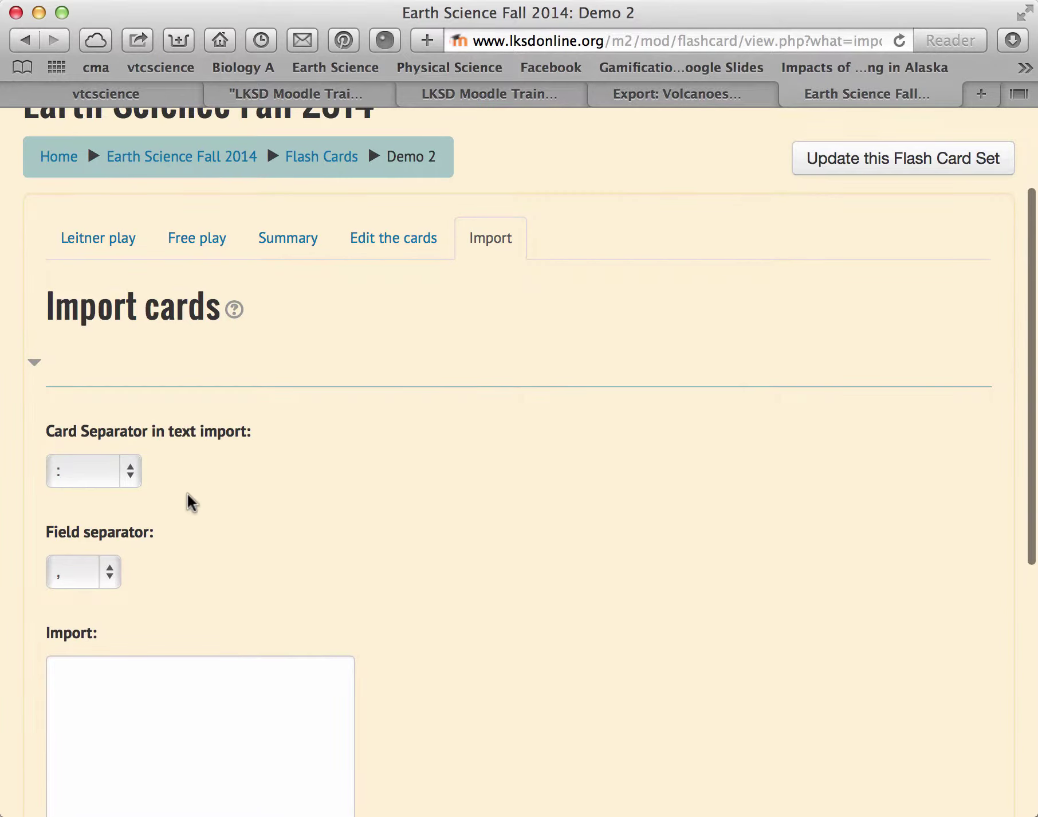
{"action": "left_click", "coordinate": [131, 472]}
{"action": "left_click", "coordinate": [131, 472]}
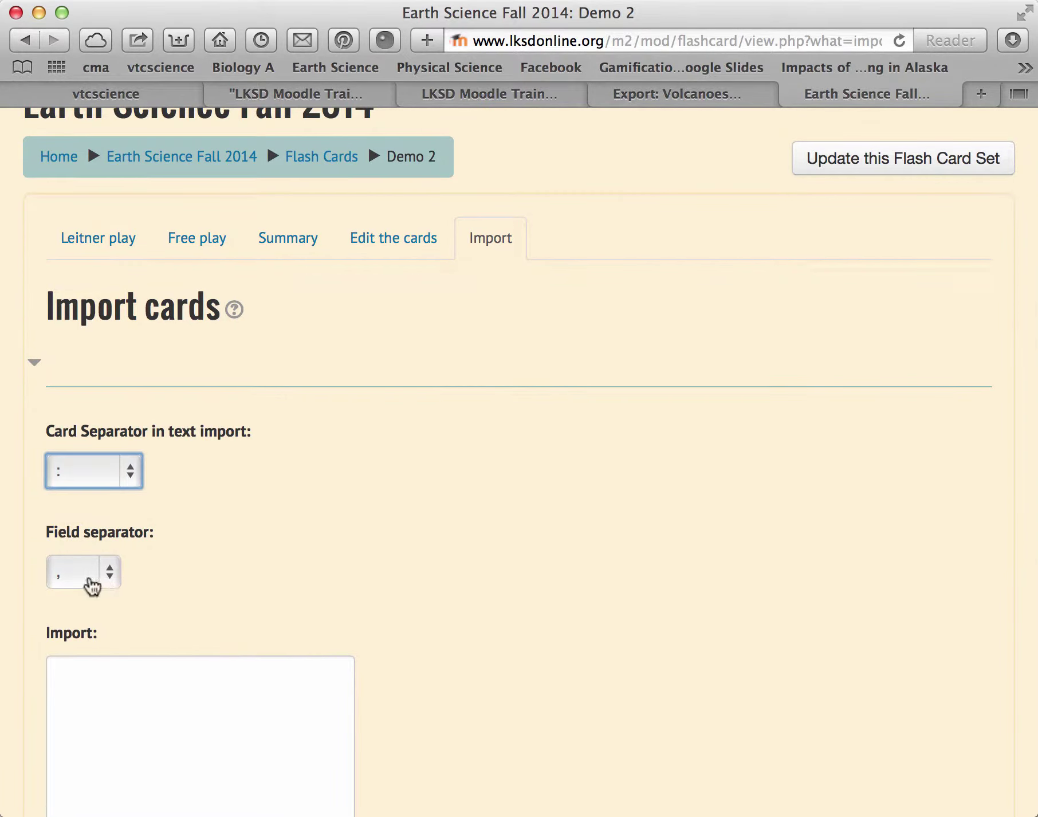
{"action": "scroll", "coordinate": [187, 585], "scroll_direction": "down", "scroll_amount": 4}
{"action": "left_click", "coordinate": [188, 585]}
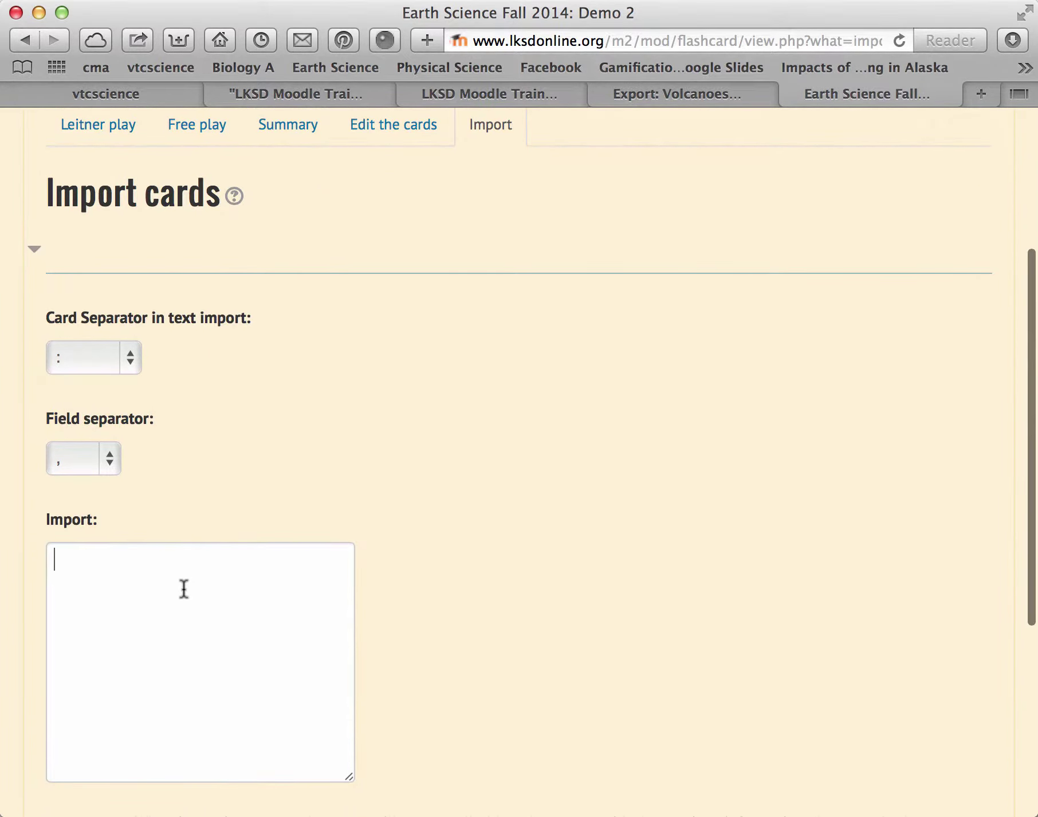
{"action": "key", "text": "super+v"}
{"action": "scroll", "coordinate": [184, 589], "scroll_direction": "up", "scroll_amount": 15}
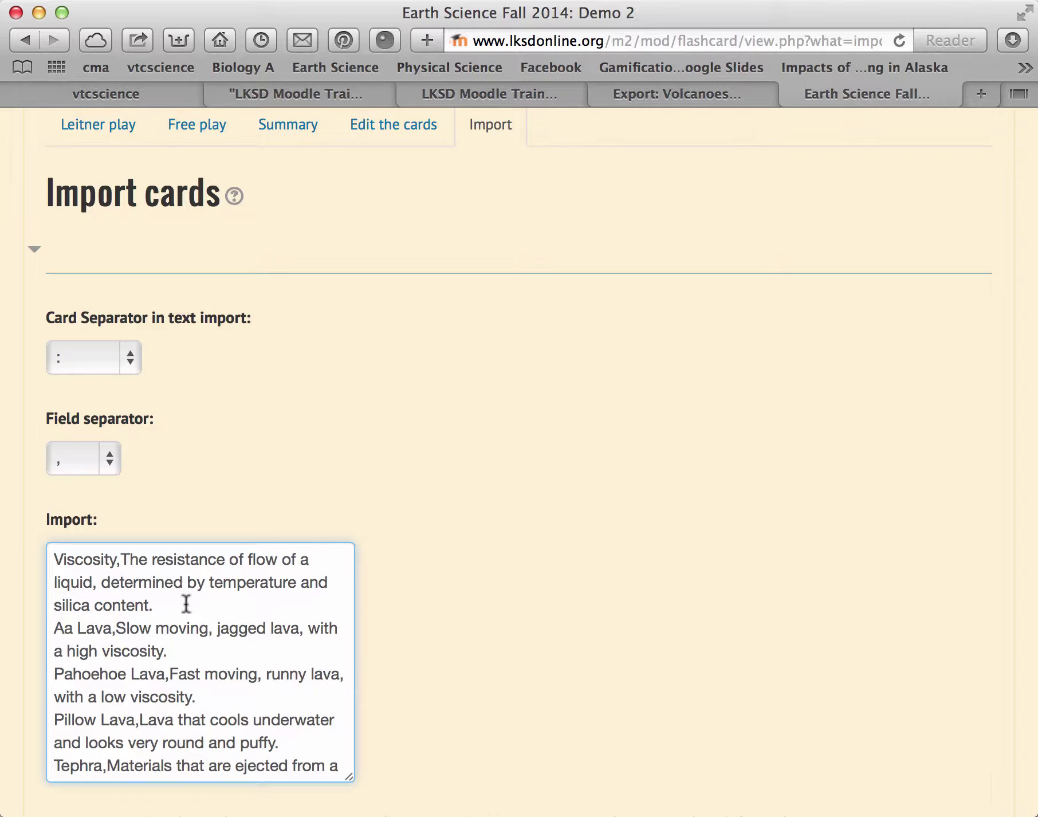
Step: Set the card separator to [CR], tick Confirm, and import the cards
{"action": "left_click", "coordinate": [130, 367]}
{"action": "left_click", "coordinate": [131, 409]}
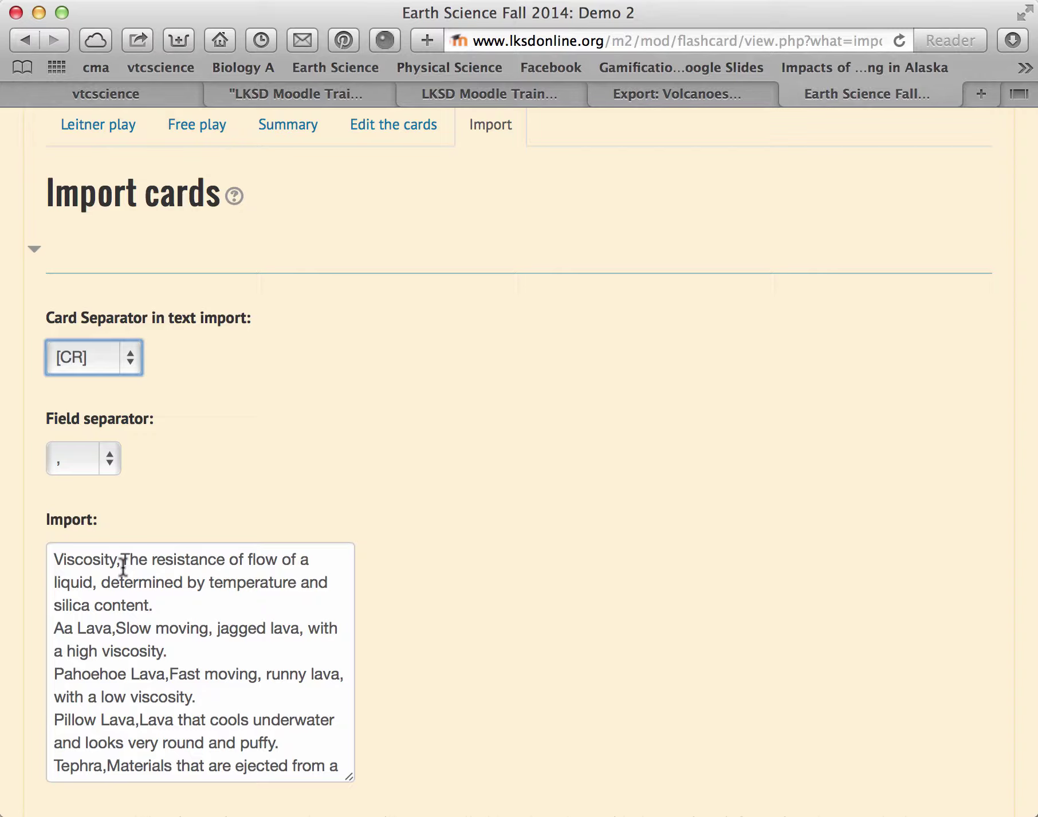
{"action": "scroll", "coordinate": [151, 665], "scroll_direction": "down", "scroll_amount": 2}
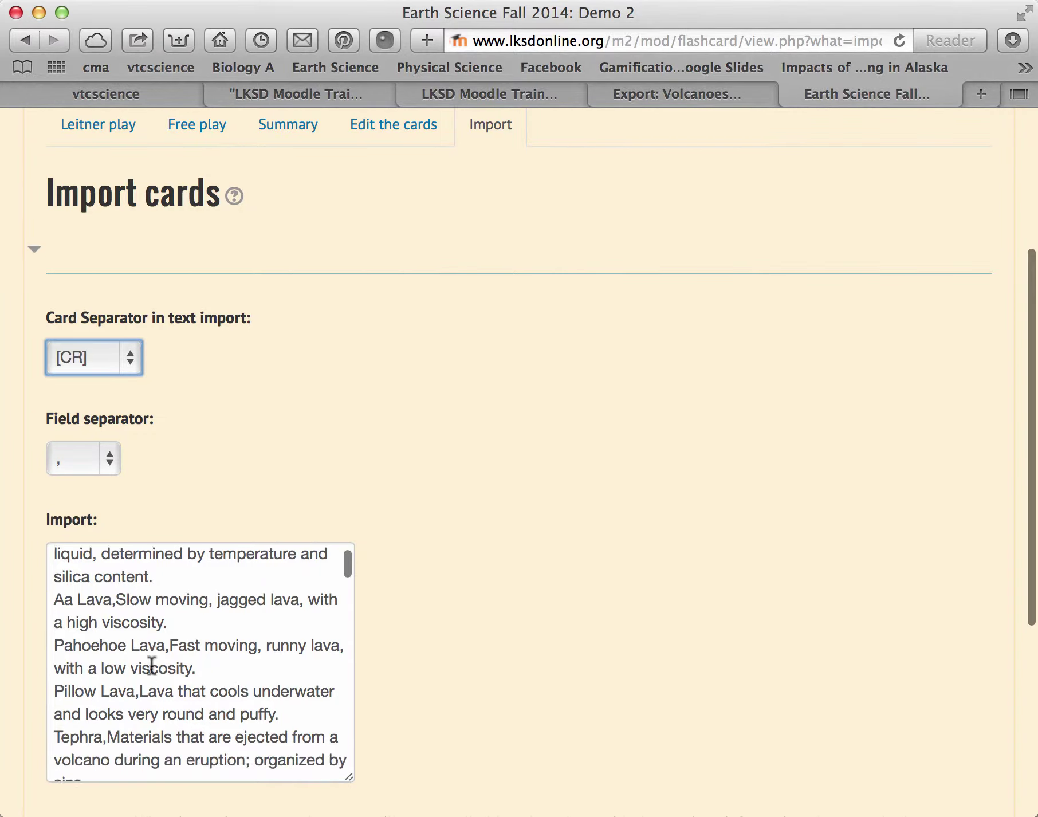
{"action": "scroll", "coordinate": [562, 664], "scroll_direction": "down", "scroll_amount": 5}
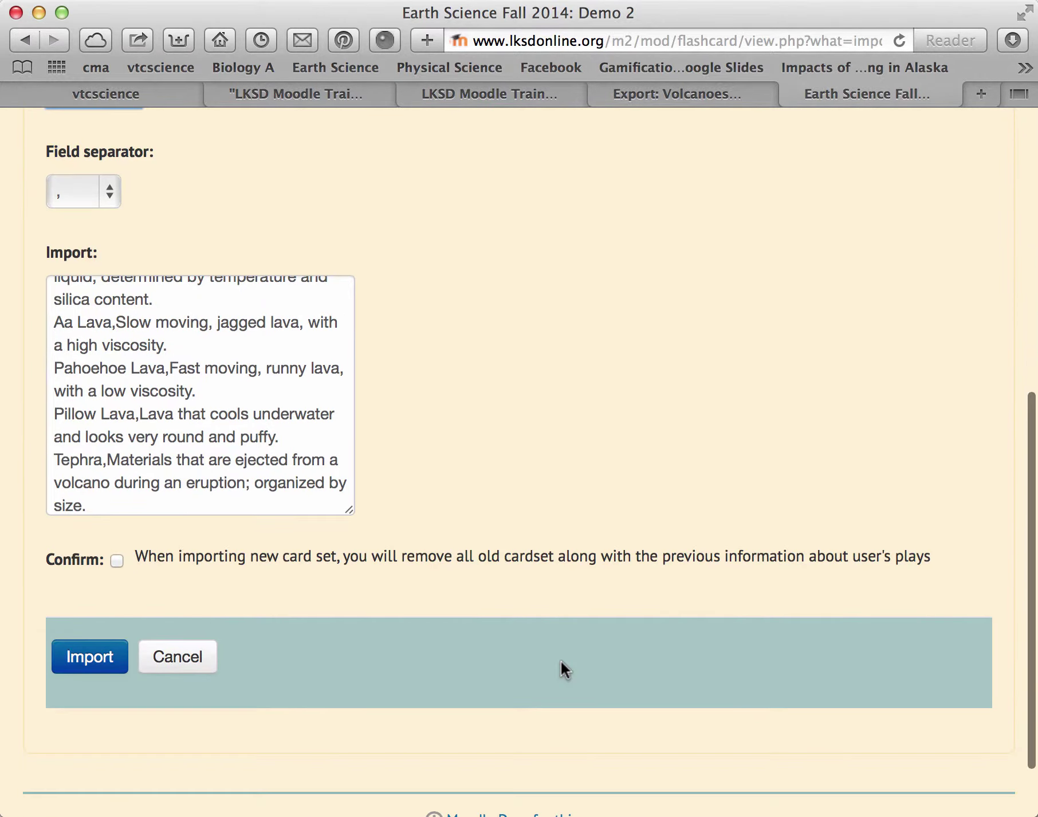
{"action": "left_click", "coordinate": [118, 562]}
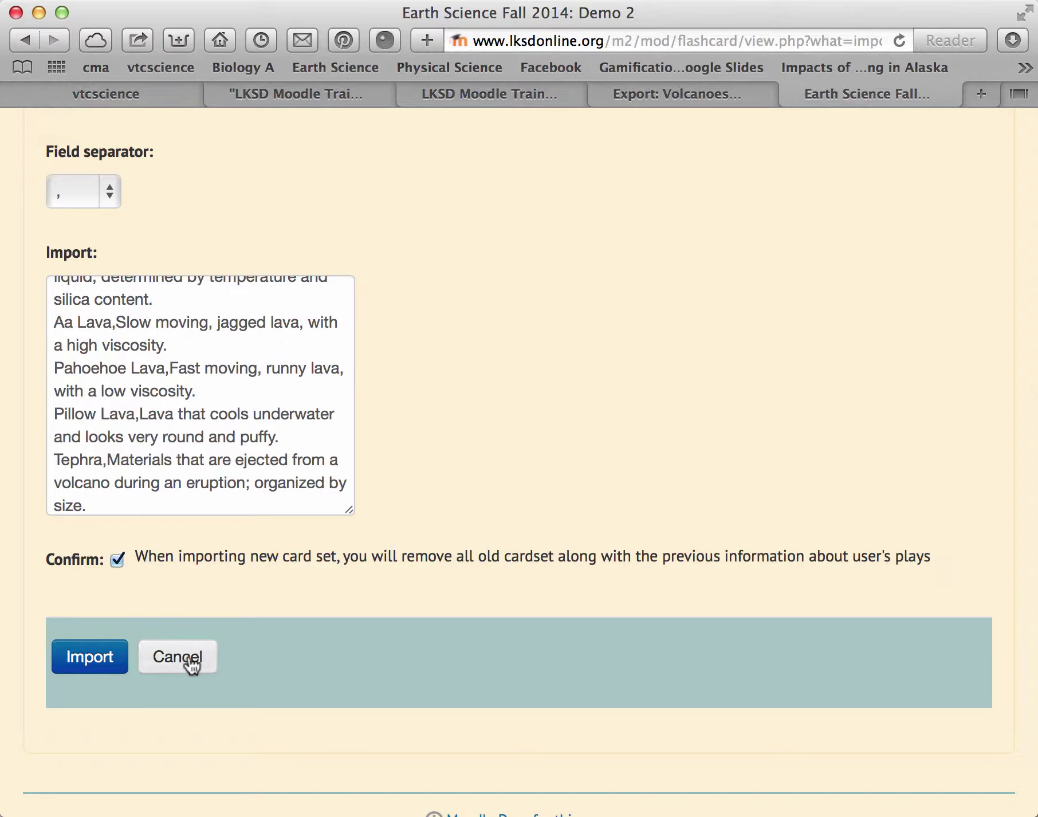
{"action": "left_click", "coordinate": [101, 657]}
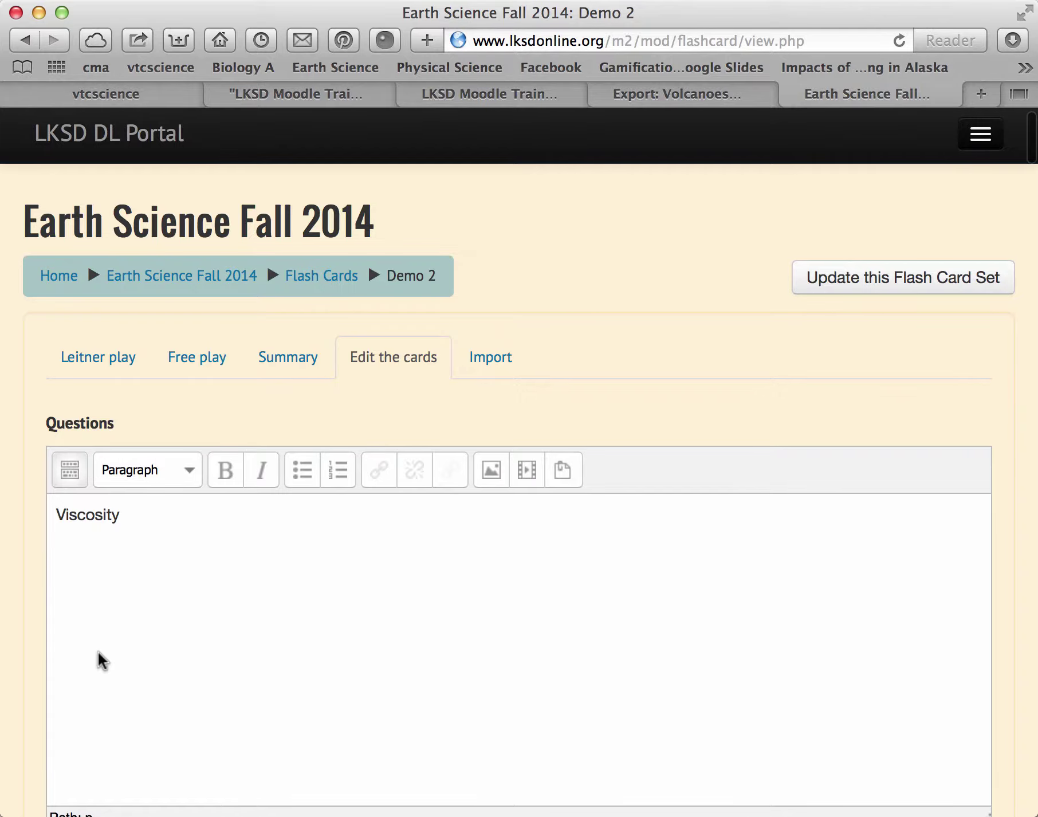
Step: Review the imported cards from Viscosity through Cinders and save the changes
{"action": "scroll", "coordinate": [98, 652], "scroll_direction": "down", "scroll_amount": 5}
{"action": "scroll", "coordinate": [98, 652], "scroll_direction": "down", "scroll_amount": 9}
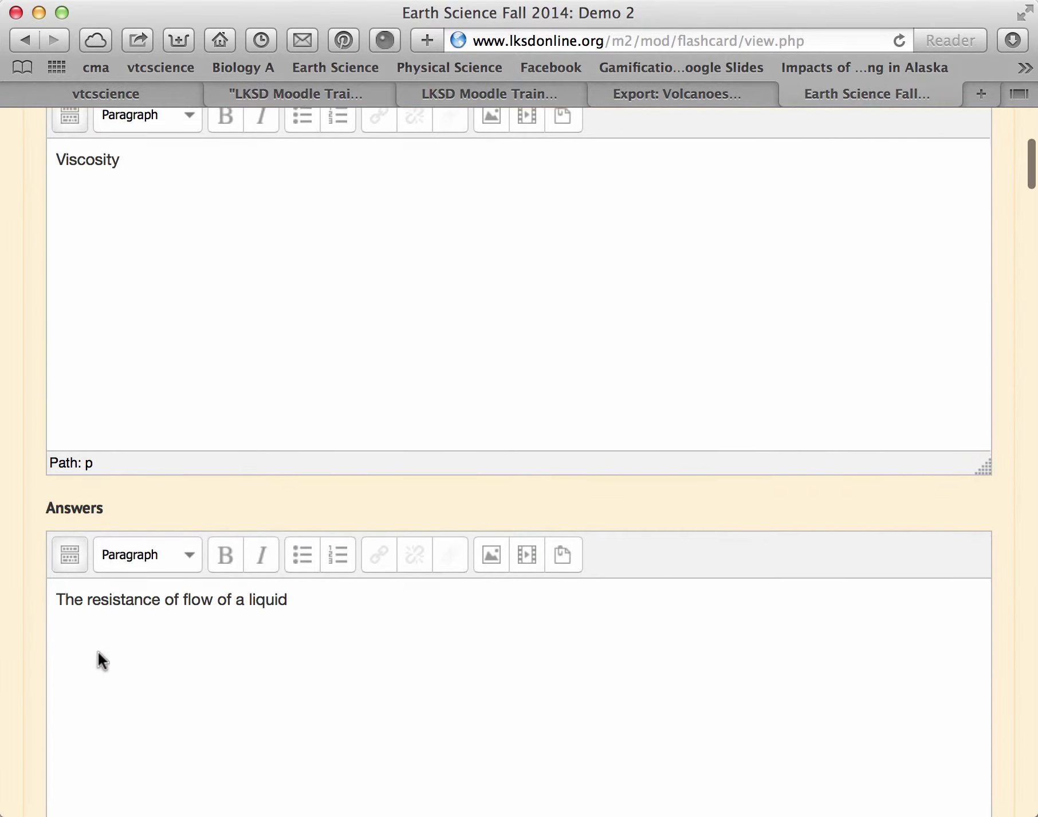
{"action": "scroll", "coordinate": [98, 652], "scroll_direction": "down", "scroll_amount": 8}
{"action": "scroll", "coordinate": [98, 652], "scroll_direction": "down", "scroll_amount": 20}
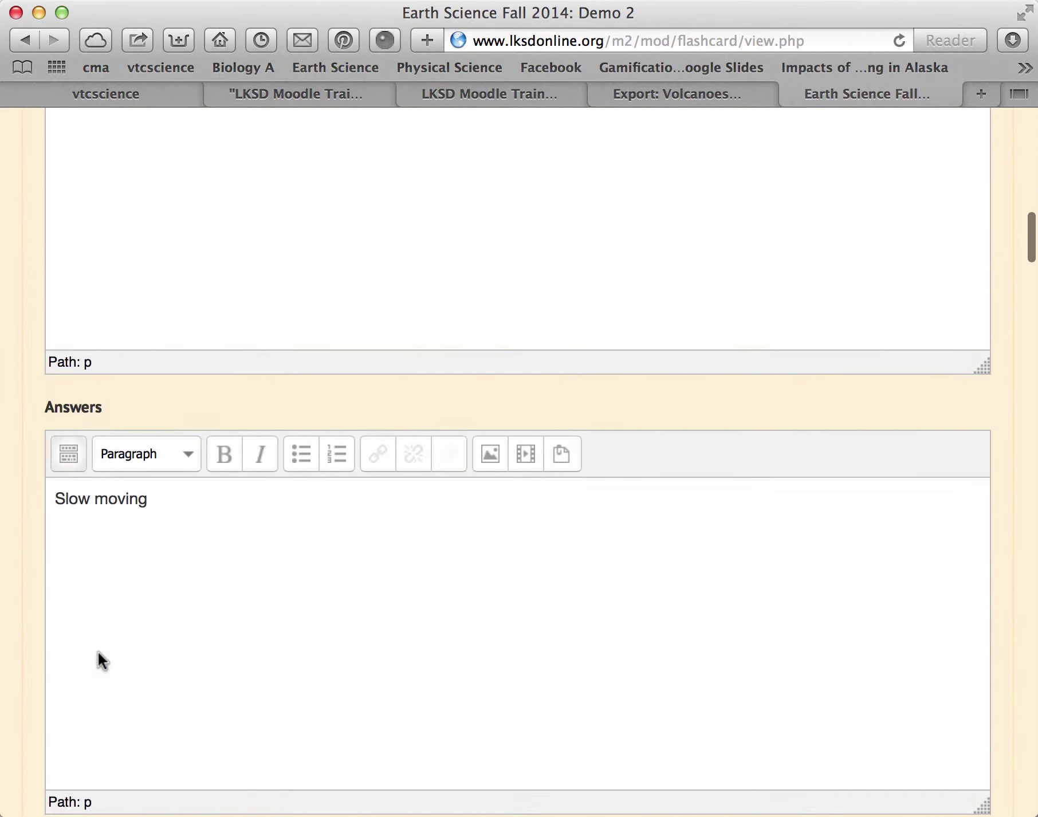
{"action": "scroll", "coordinate": [98, 652], "scroll_direction": "down", "scroll_amount": 9}
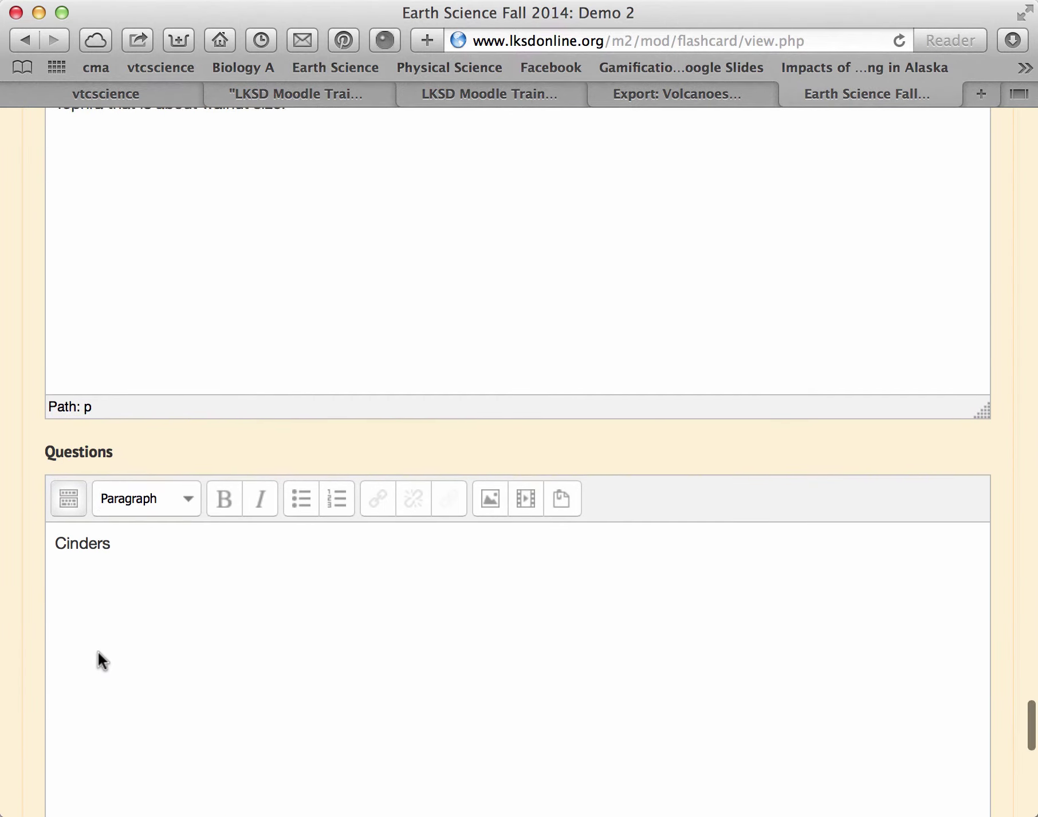
{"action": "scroll", "coordinate": [98, 652], "scroll_direction": "down", "scroll_amount": 5}
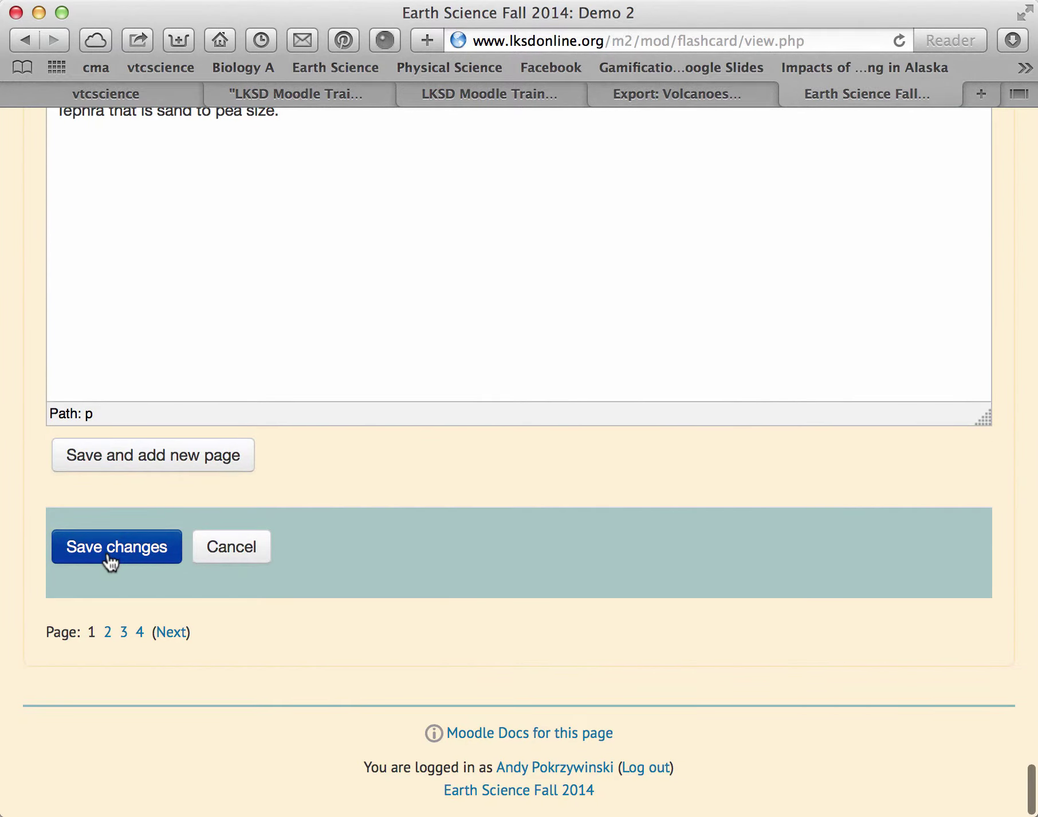
{"action": "scroll", "coordinate": [111, 558], "scroll_direction": "up", "scroll_amount": 3}
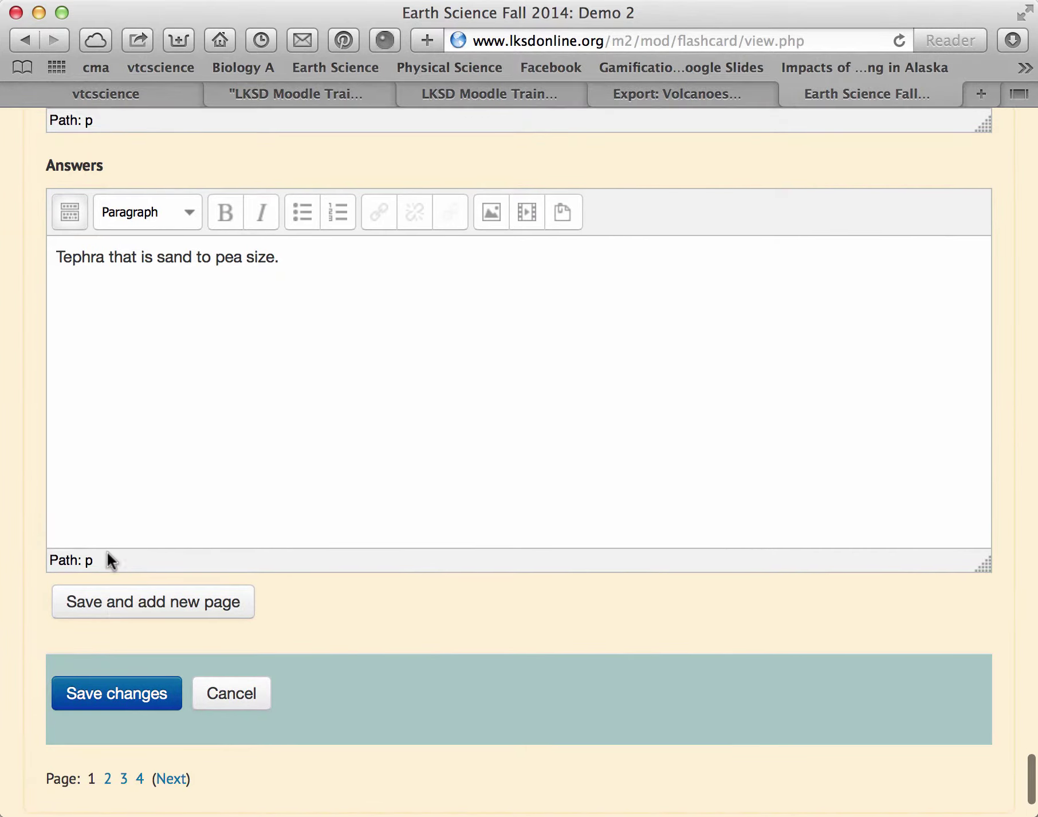
{"action": "left_click", "coordinate": [125, 695]}
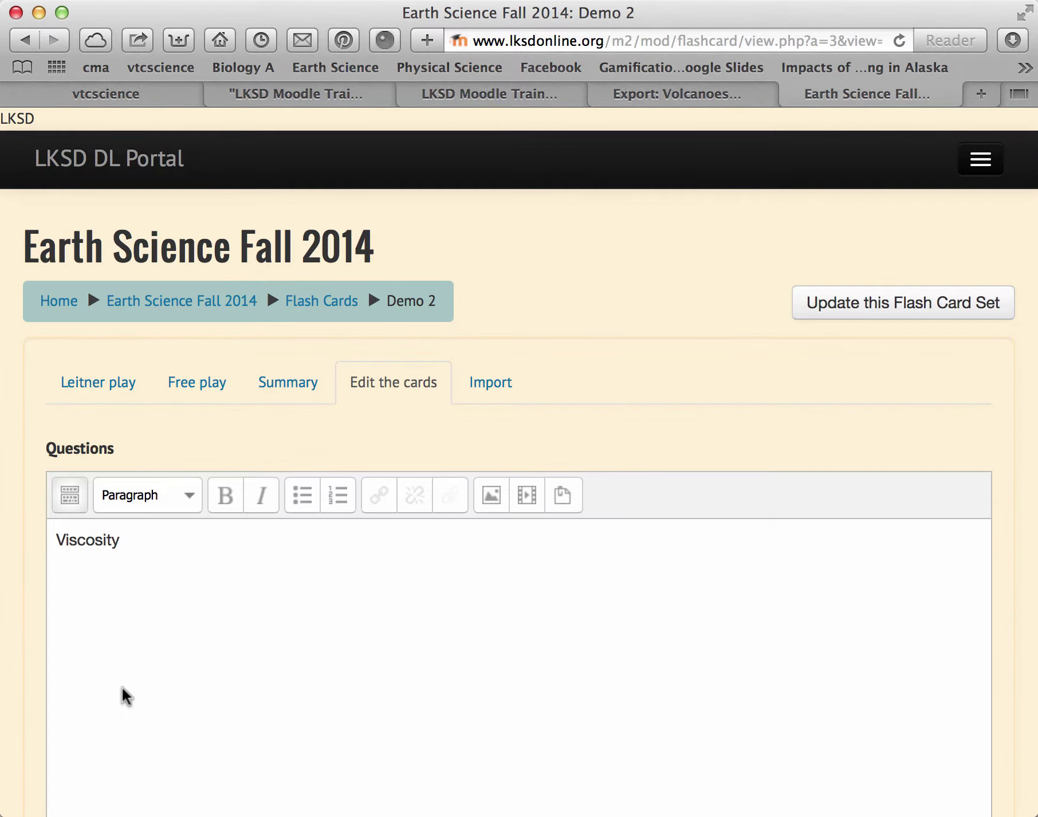
Step: Open Leitner play for Demo 2, then view the students' flashcard usage summary
{"action": "left_click", "coordinate": [110, 387]}
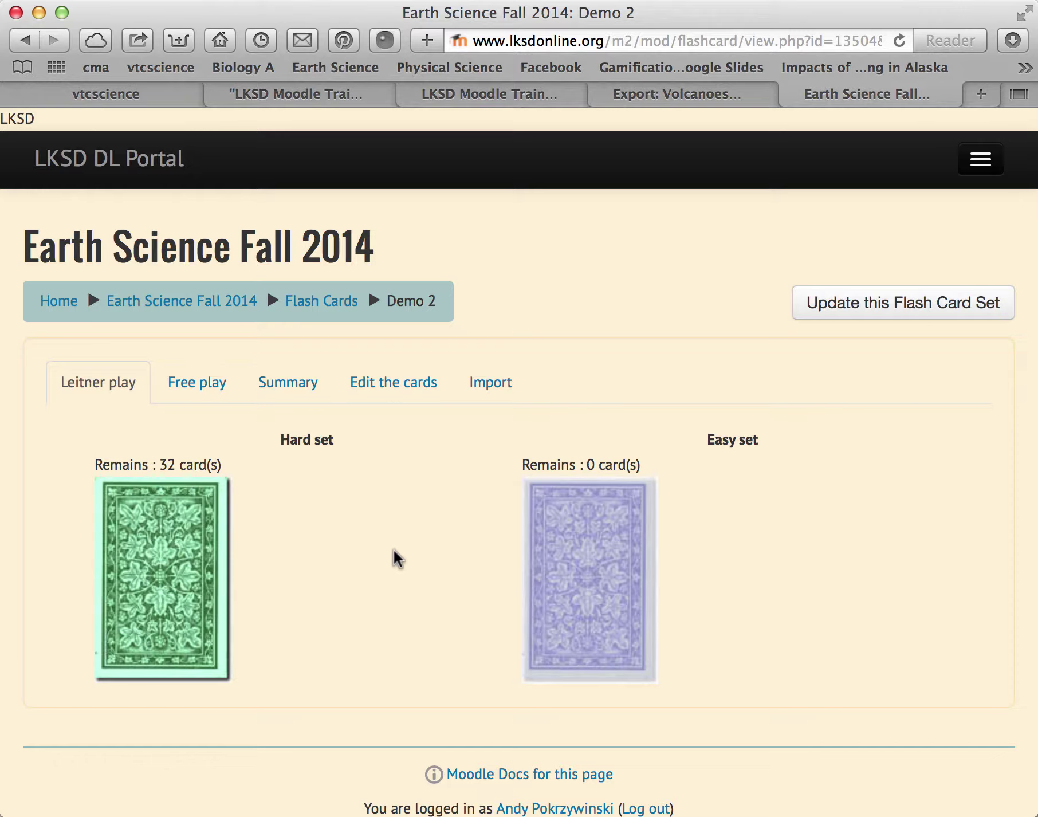
{"action": "left_click", "coordinate": [280, 398]}
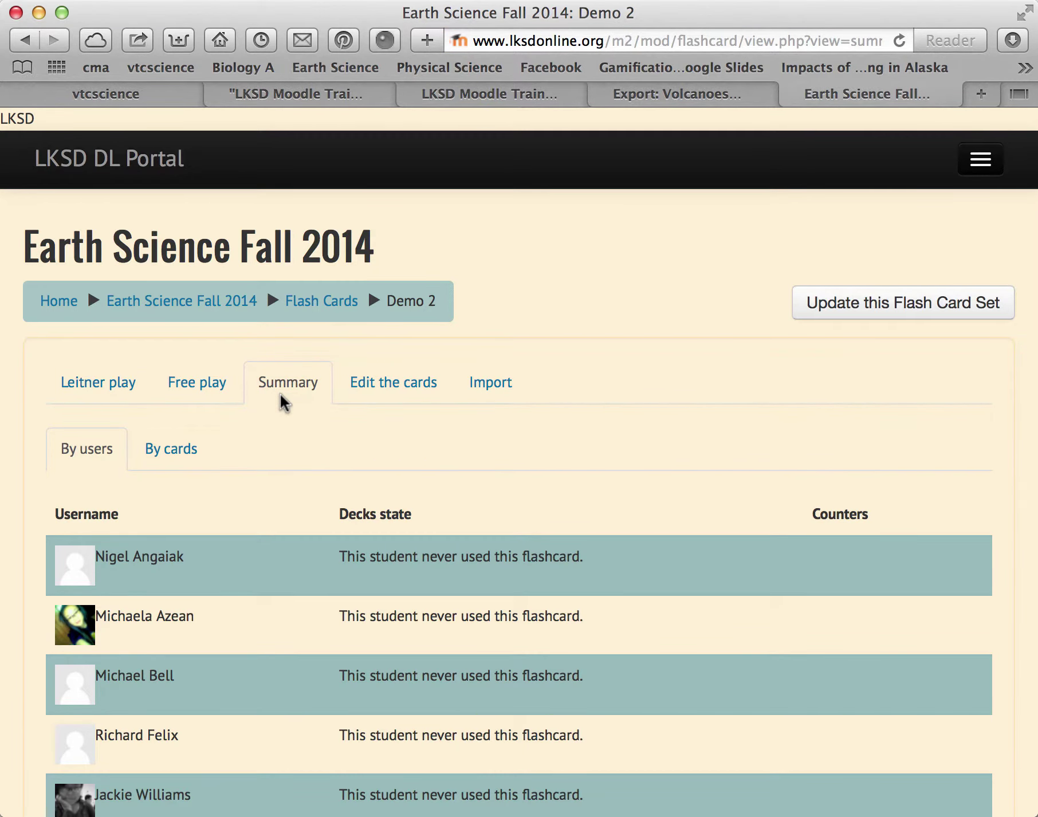
Step: Show Demo 2's summary by cards, which lists no card statistics yet
{"action": "scroll", "coordinate": [412, 671], "scroll_direction": "down", "scroll_amount": 3}
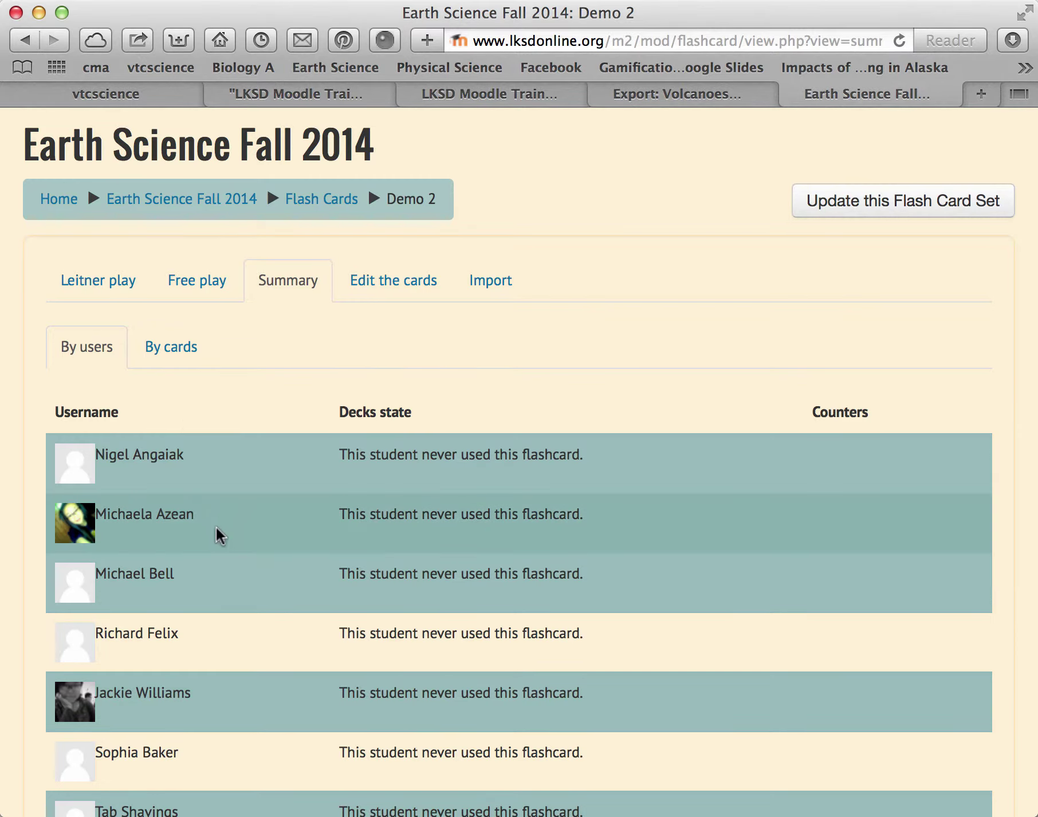
{"action": "left_click", "coordinate": [170, 362]}
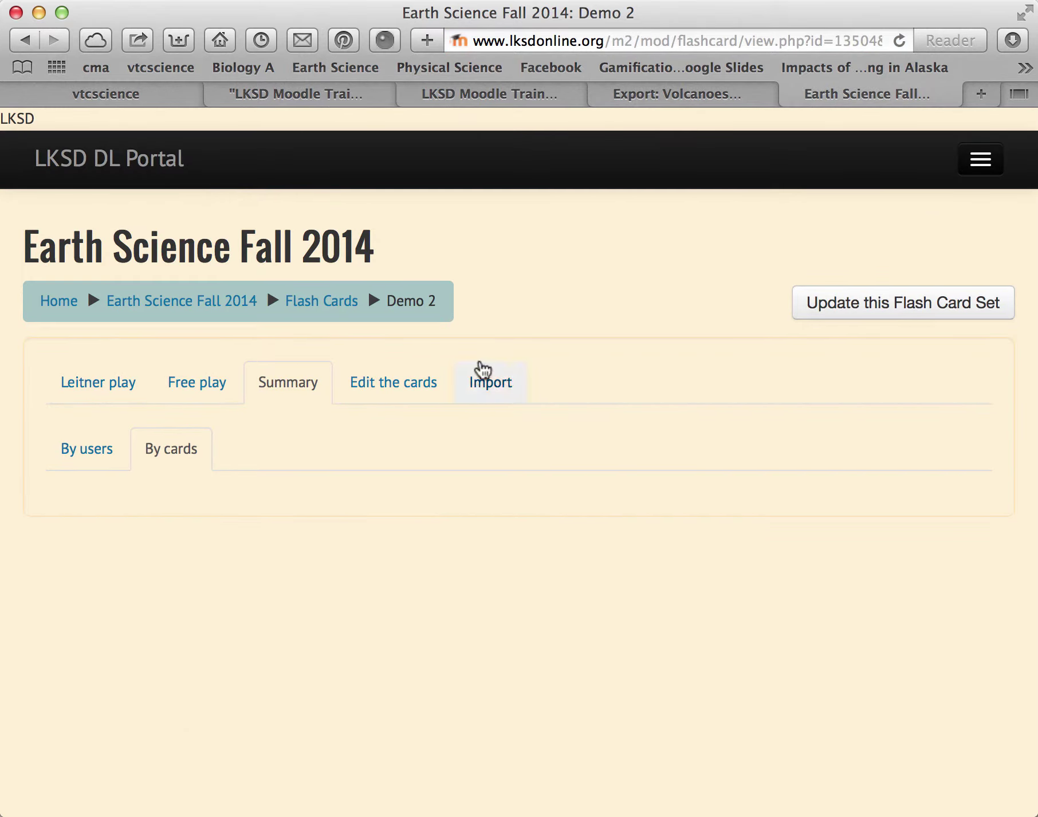
Step: From Demo 2's settings, switch role to Student through the Administration dock
{"action": "left_click", "coordinate": [852, 302]}
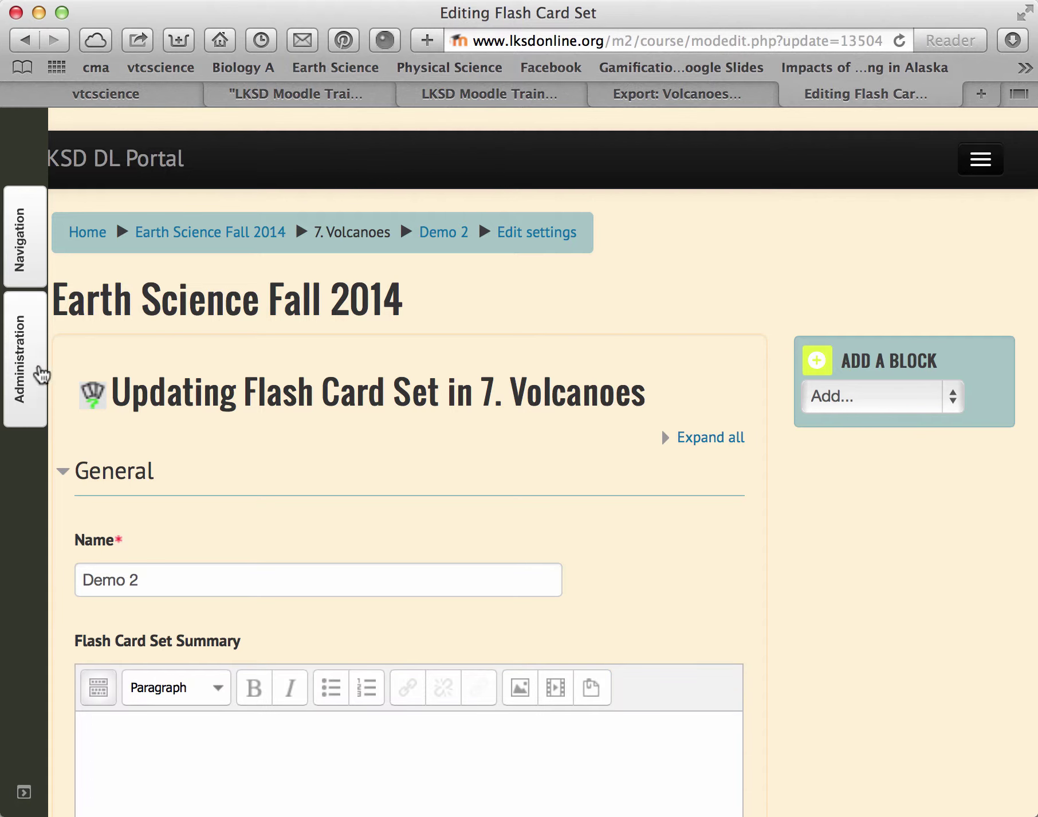
{"action": "left_click", "coordinate": [39, 369]}
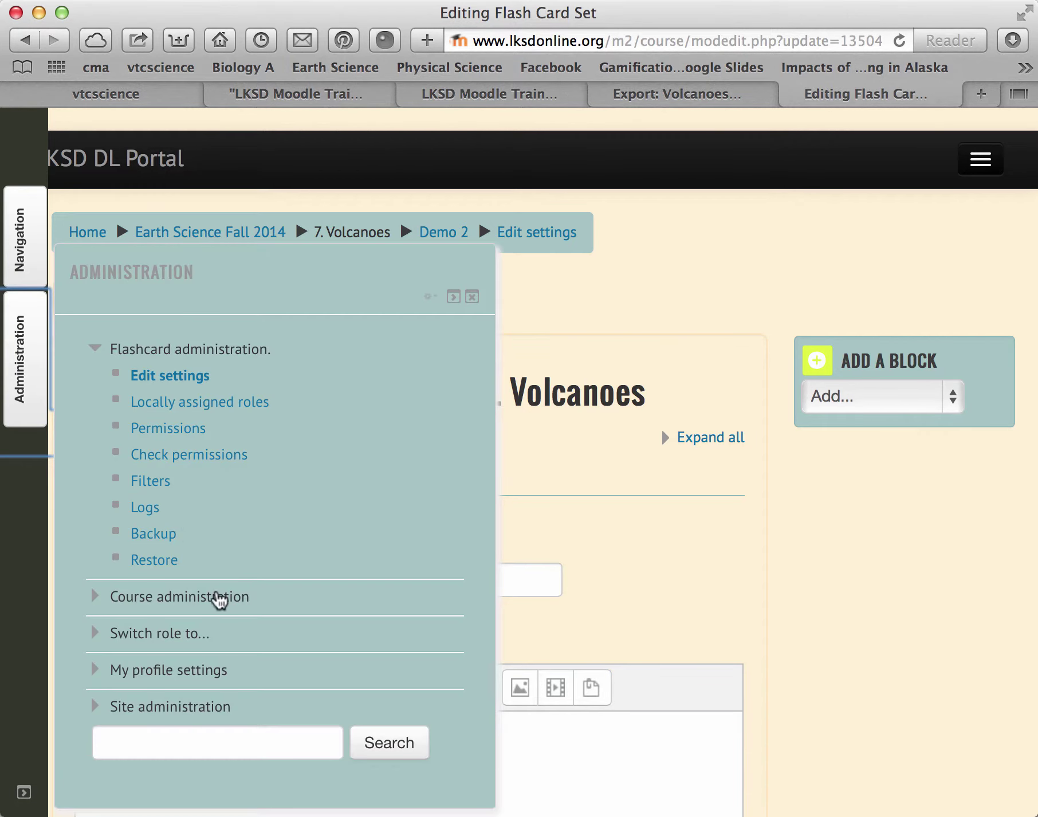
{"action": "left_click", "coordinate": [175, 635]}
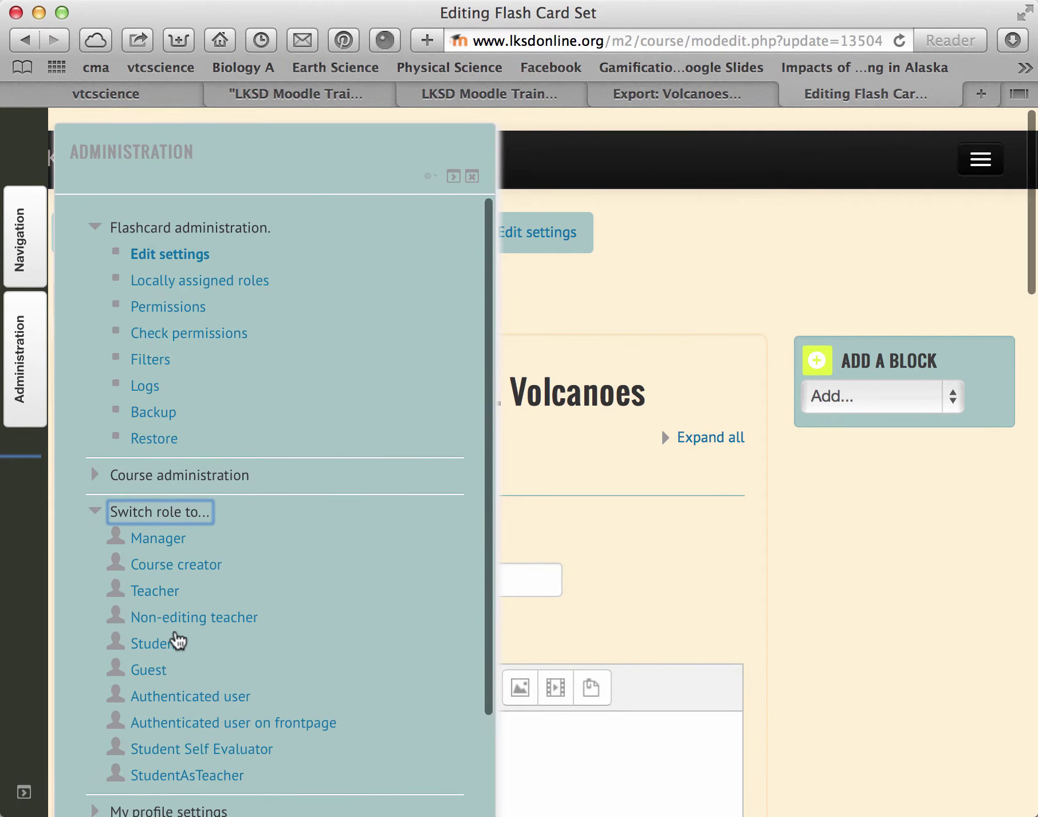
{"action": "scroll", "coordinate": [174, 639], "scroll_direction": "down", "scroll_amount": 1}
{"action": "left_click", "coordinate": [171, 623]}
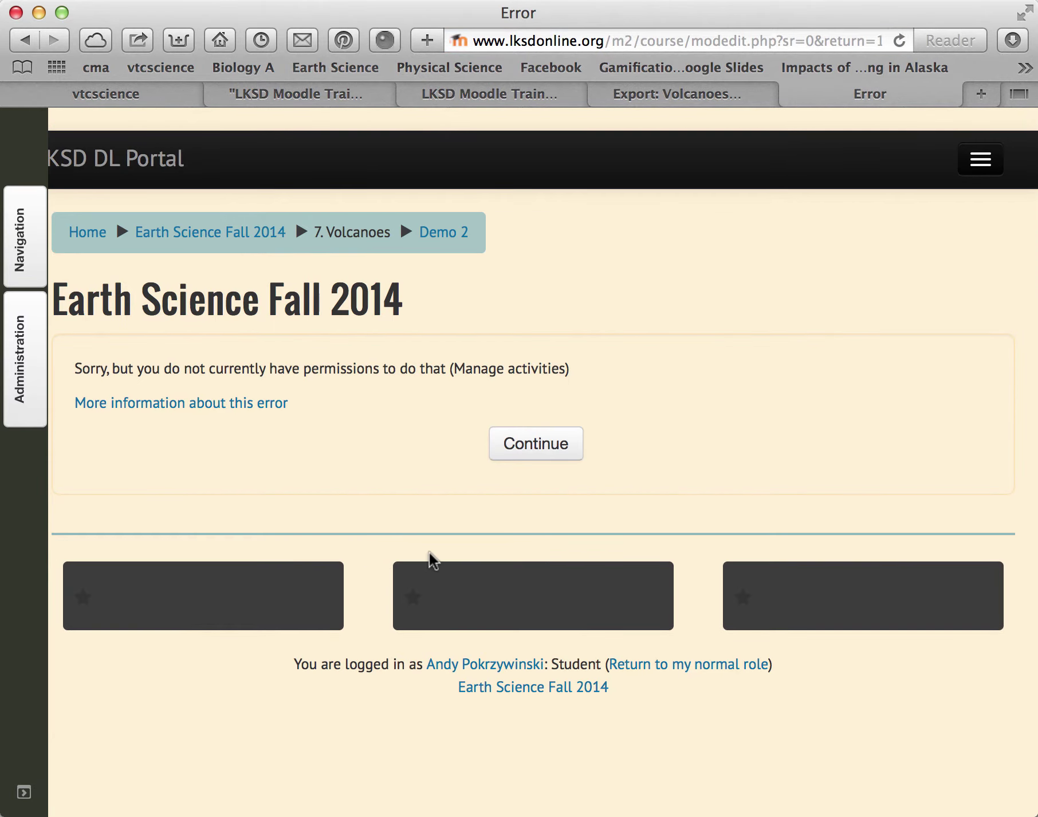
Step: Get past the permissions error and start Leitner play with the red Hard set
{"action": "left_click", "coordinate": [523, 446]}
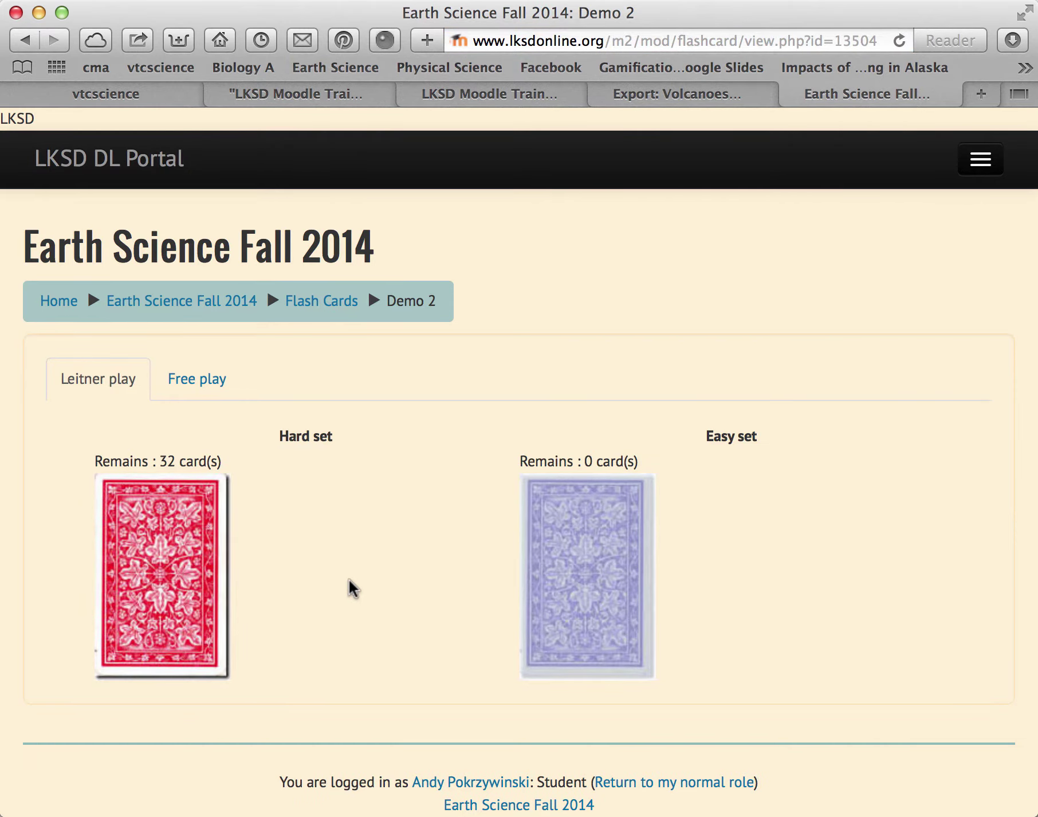
{"action": "left_click", "coordinate": [215, 572]}
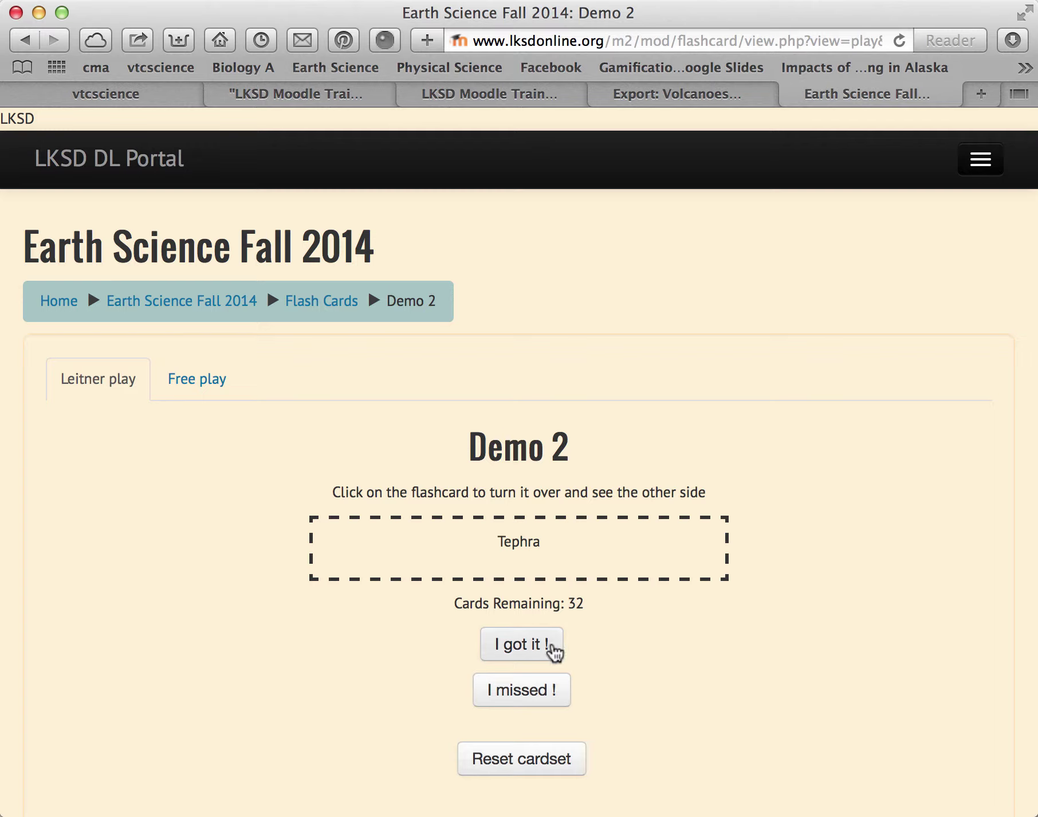
Step: Flip Tephra and mark it known, leaving 31 cards, then return to Earth Science Fall 2014
{"action": "left_click", "coordinate": [529, 562]}
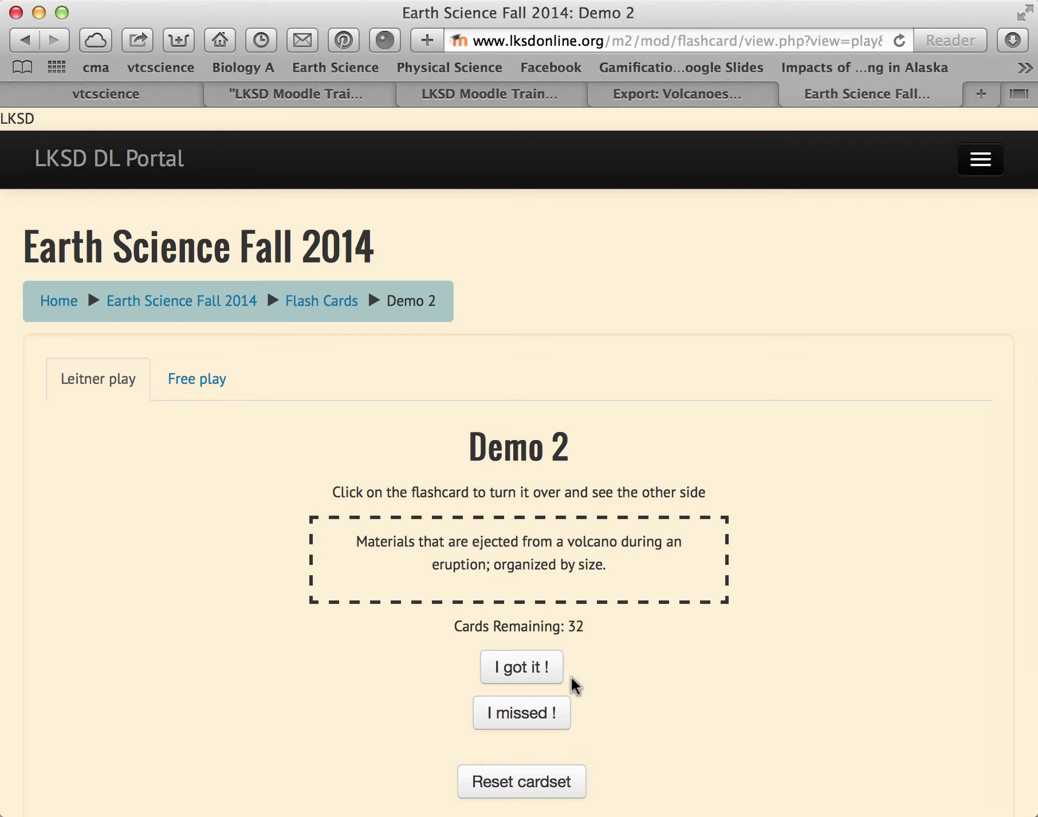
{"action": "left_click", "coordinate": [535, 680]}
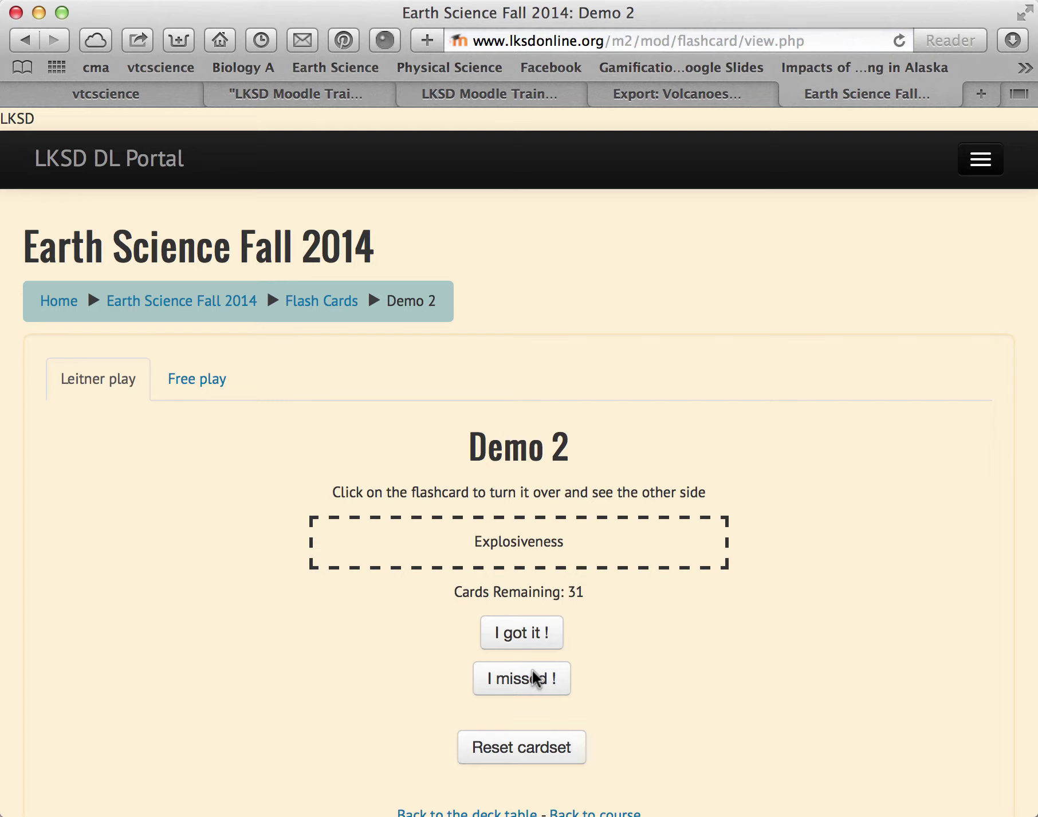
{"action": "scroll", "coordinate": [634, 658], "scroll_direction": "down", "scroll_amount": 4}
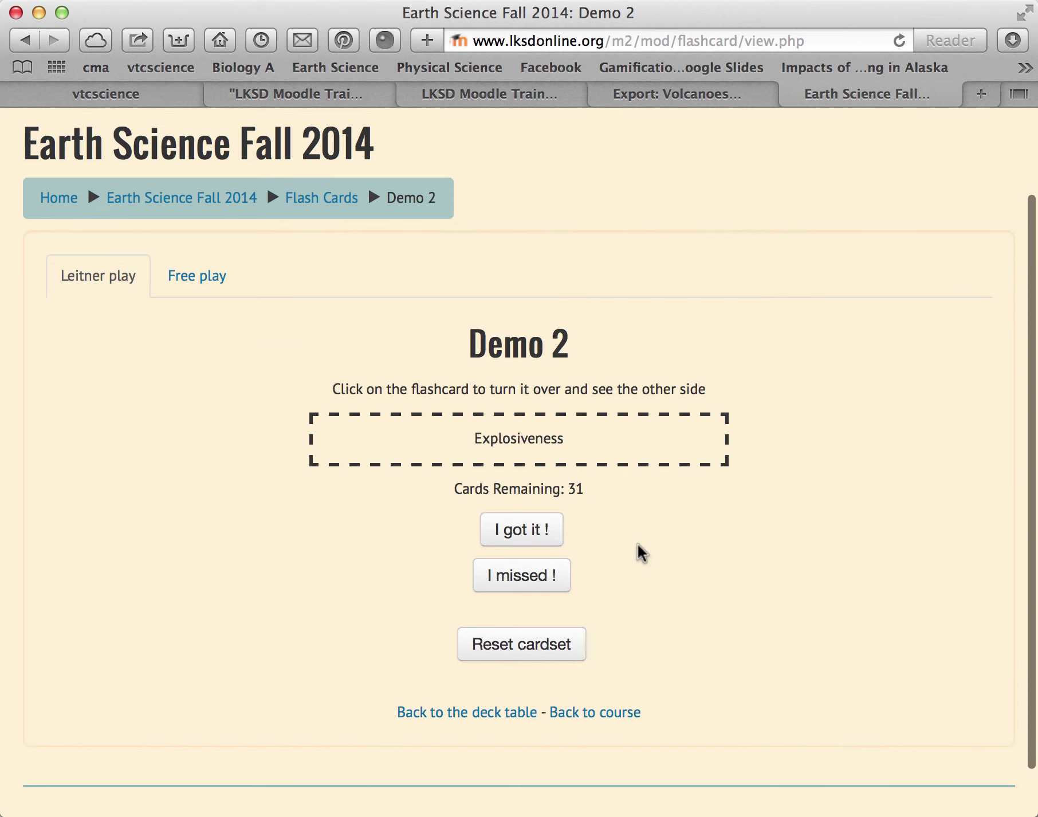
{"action": "scroll", "coordinate": [638, 544], "scroll_direction": "up", "scroll_amount": 2}
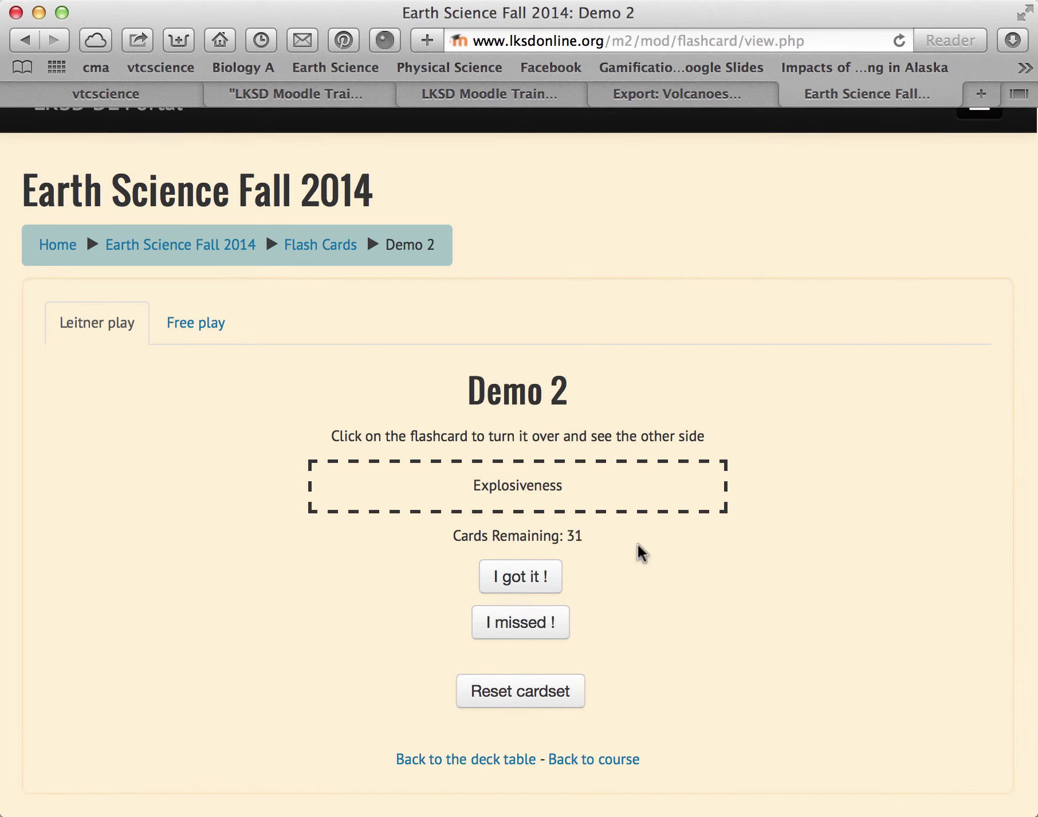
{"action": "scroll", "coordinate": [638, 545], "scroll_direction": "up", "scroll_amount": 3}
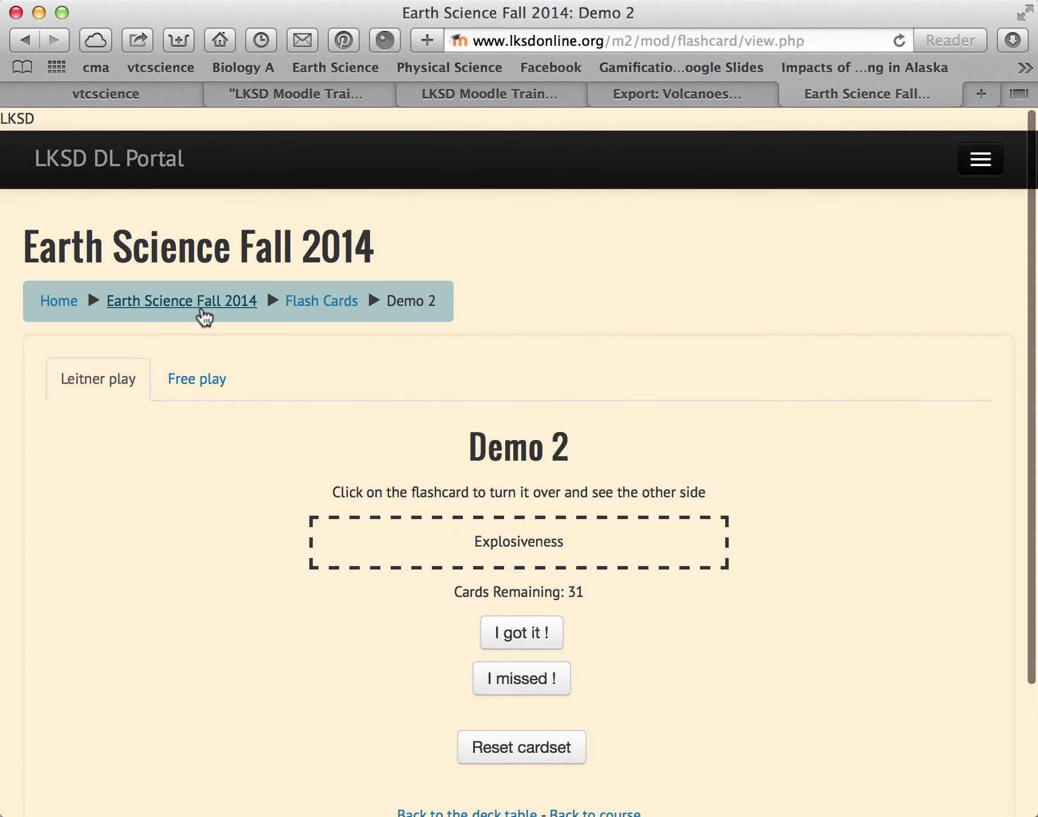
{"action": "left_click", "coordinate": [204, 316]}
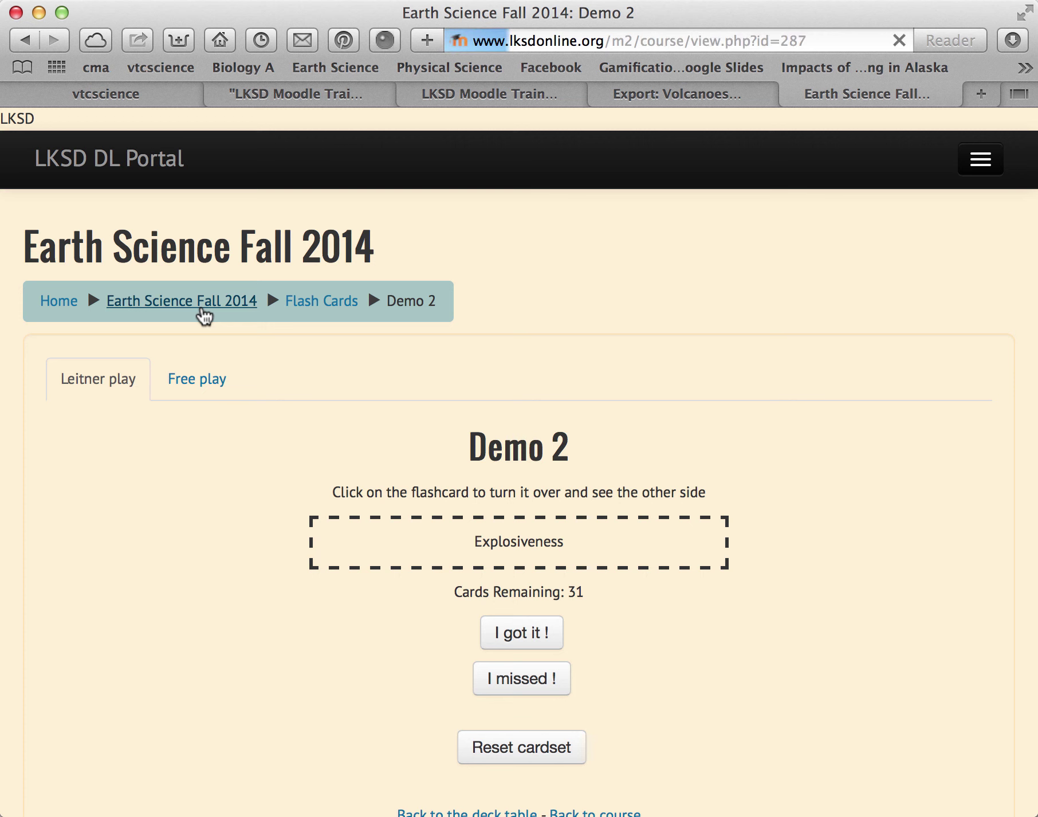